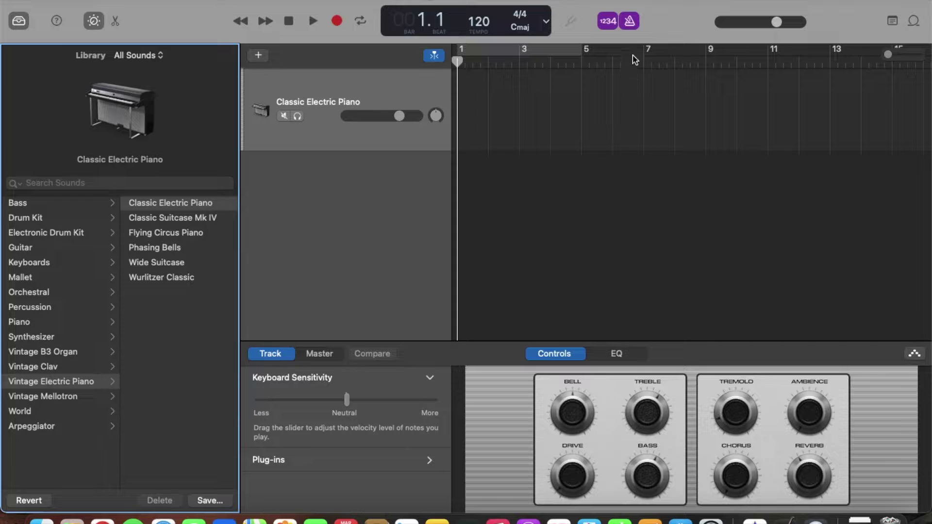
Step: Turn off the metronome and set the project tempo to 100
{"action": "left_click", "coordinate": [631, 23]}
{"action": "left_click_drag", "start_coordinate": [484, 21], "coordinate": [480, 76]}
{"action": "left_click", "coordinate": [591, 474]}
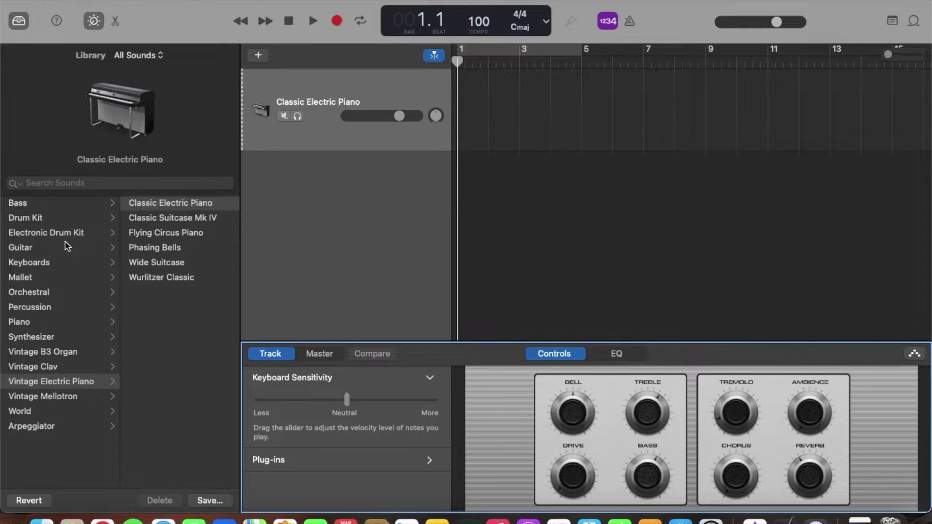
Step: Assign the 80s Wave Bells sound from Keyboards to the track and open its piano roll editor
{"action": "left_click", "coordinate": [56, 266]}
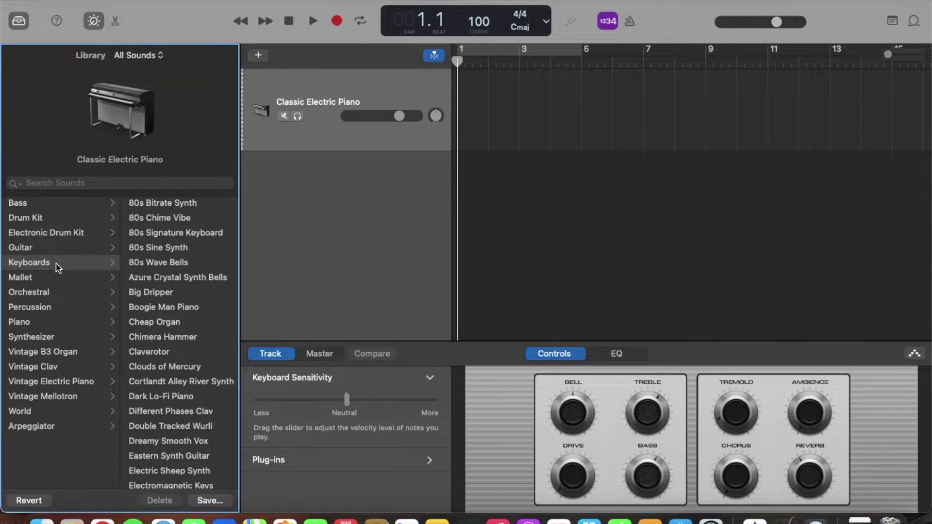
{"action": "left_click", "coordinate": [148, 259]}
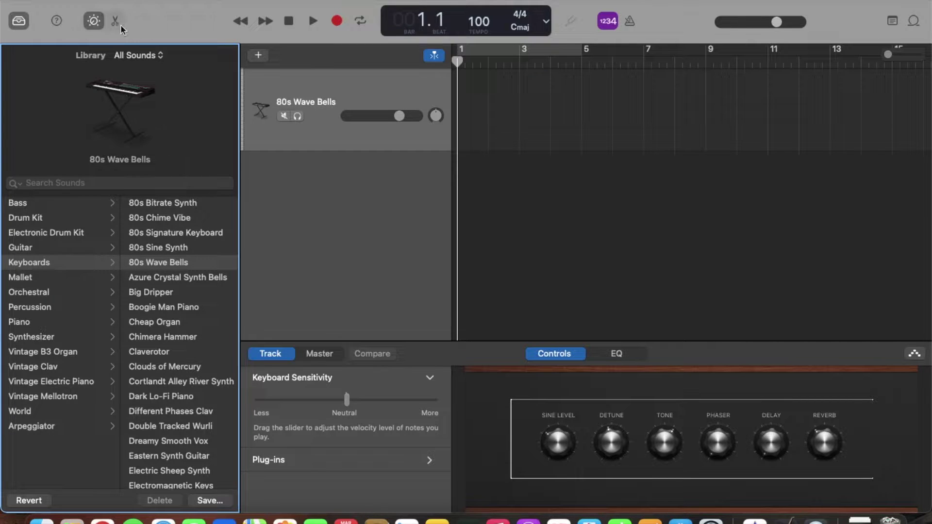
{"action": "left_click", "coordinate": [119, 25]}
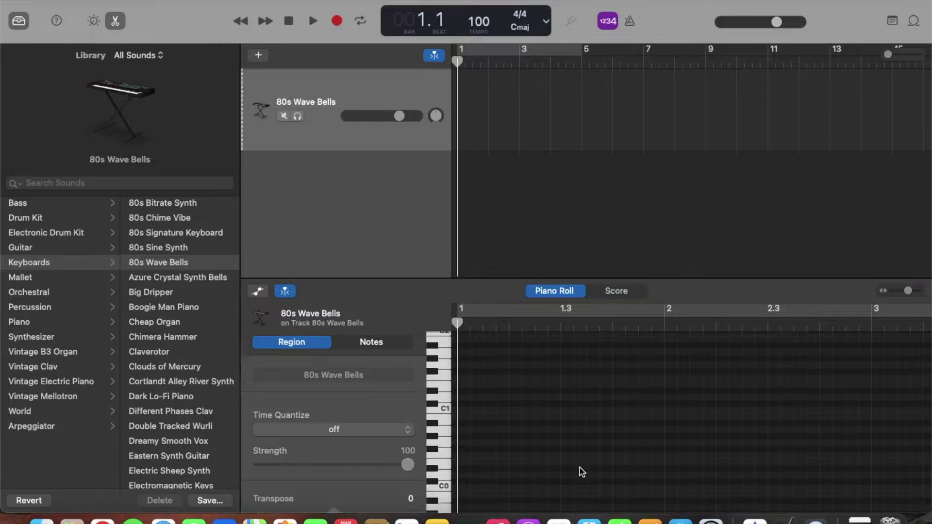
Step: Record a two-bar melody on the 80s Wave Bells track starting at bar 1, then stop playback
{"action": "left_click", "coordinate": [337, 22]}
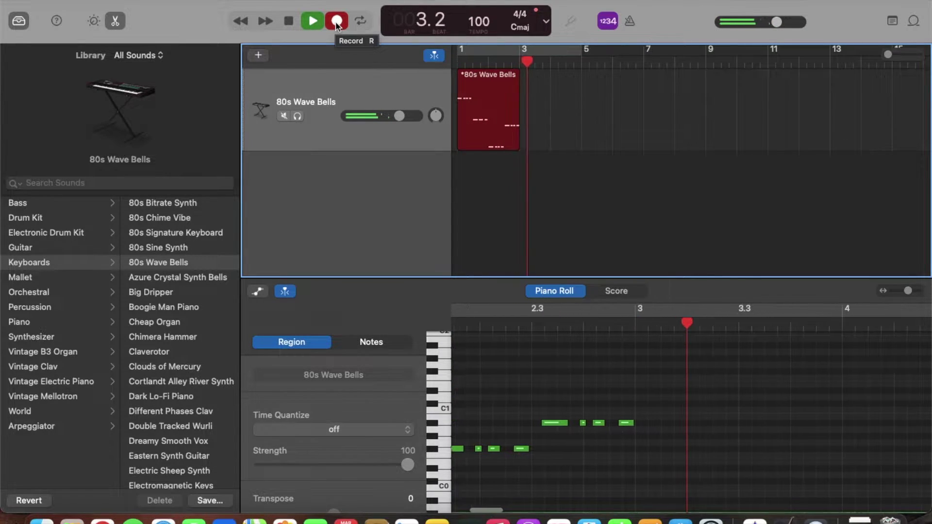
{"action": "left_click", "coordinate": [336, 22]}
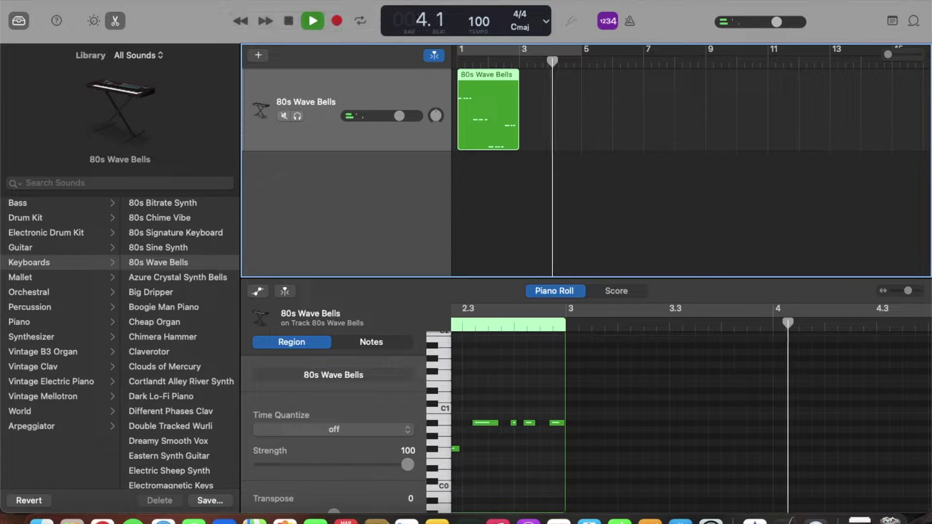
{"action": "key", "text": "space"}
Step: Quantize all recorded 80s Wave Bells notes to 1/16 Note and play the region back from the start
{"action": "left_click_drag", "start_coordinate": [469, 361], "coordinate": [867, 465]}
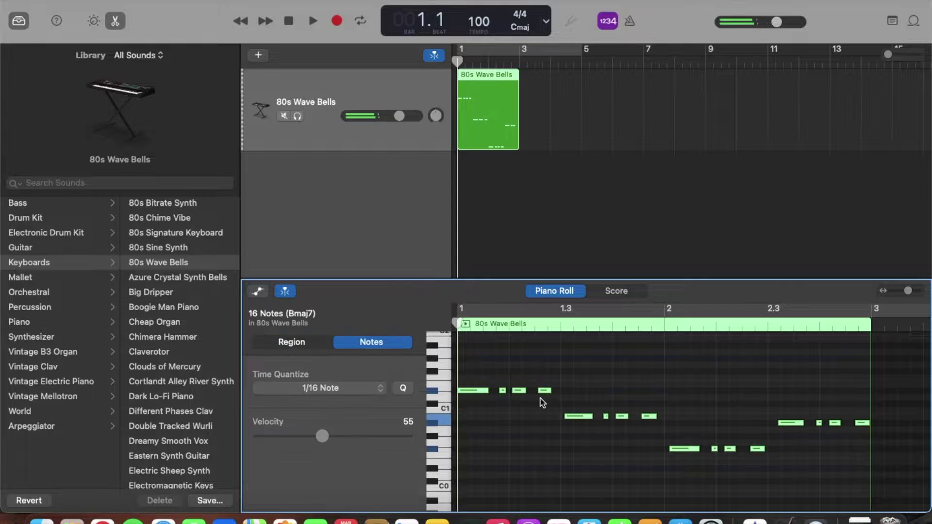
{"action": "left_click", "coordinate": [403, 387]}
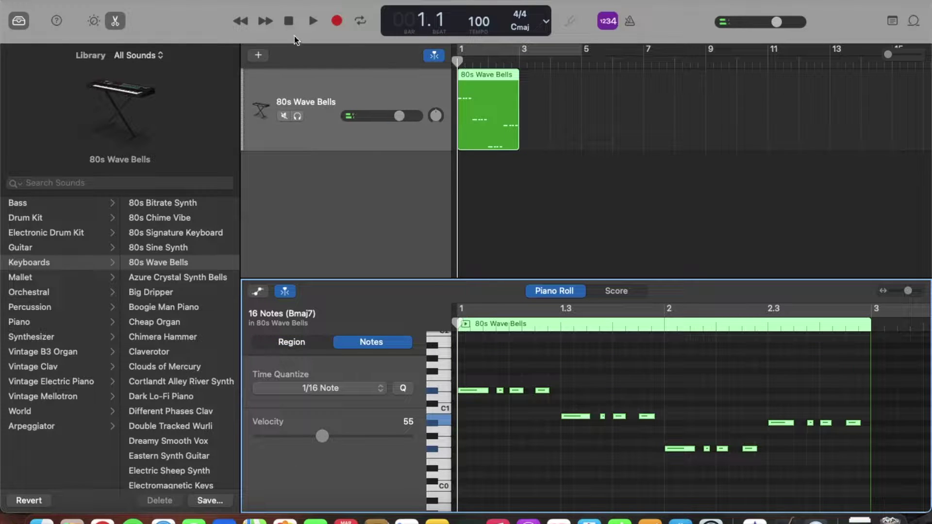
{"action": "key", "text": "space"}
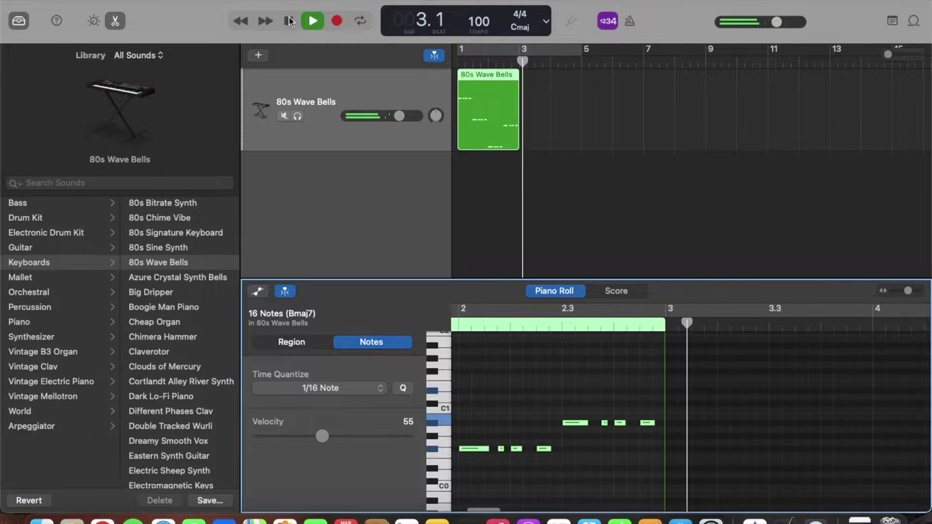
{"action": "left_click", "coordinate": [289, 20]}
{"action": "left_click", "coordinate": [289, 20]}
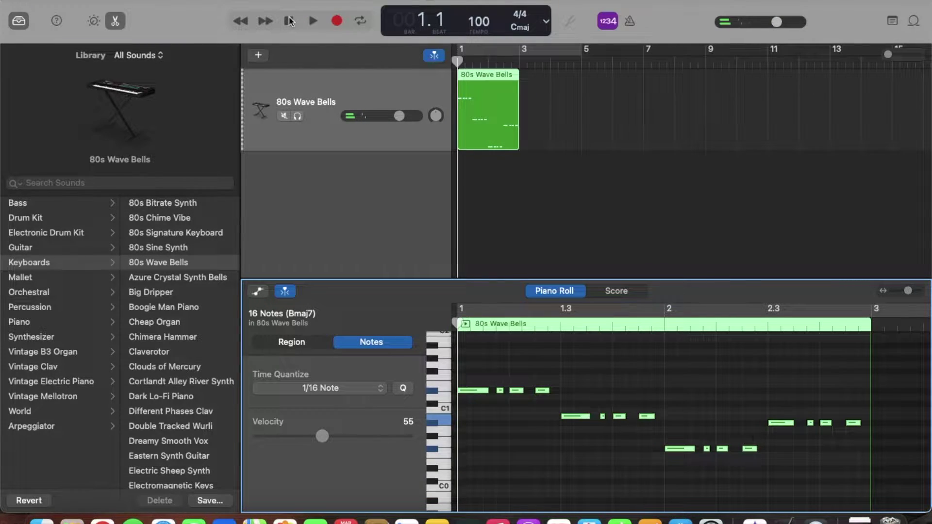
Step: Shorten the long first note of each of the four pitch groups in the 80s Wave Bells region
{"action": "left_click", "coordinate": [546, 434]}
{"action": "left_click_drag", "start_coordinate": [488, 393], "coordinate": [481, 391]}
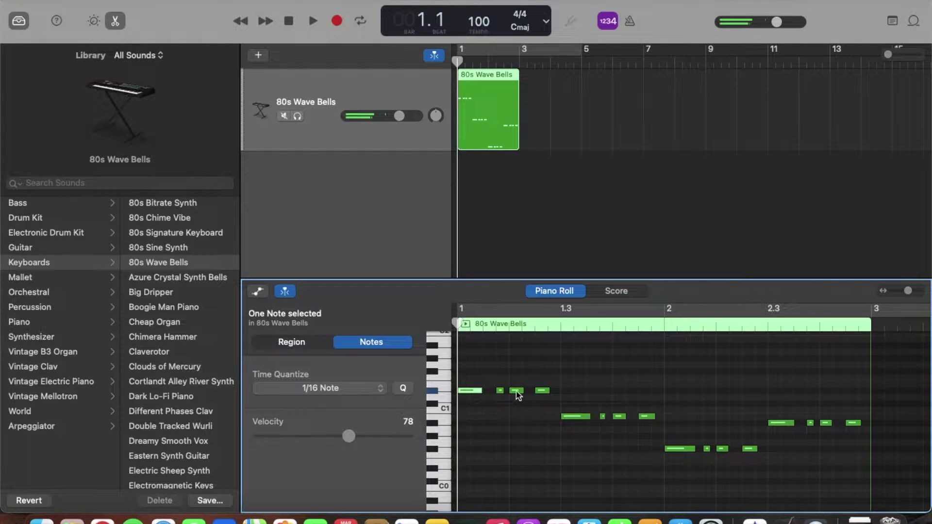
{"action": "left_click_drag", "start_coordinate": [589, 416], "coordinate": [587, 416]}
{"action": "left_click_drag", "start_coordinate": [694, 448], "coordinate": [687, 447]}
{"action": "left_click_drag", "start_coordinate": [793, 422], "coordinate": [789, 421]}
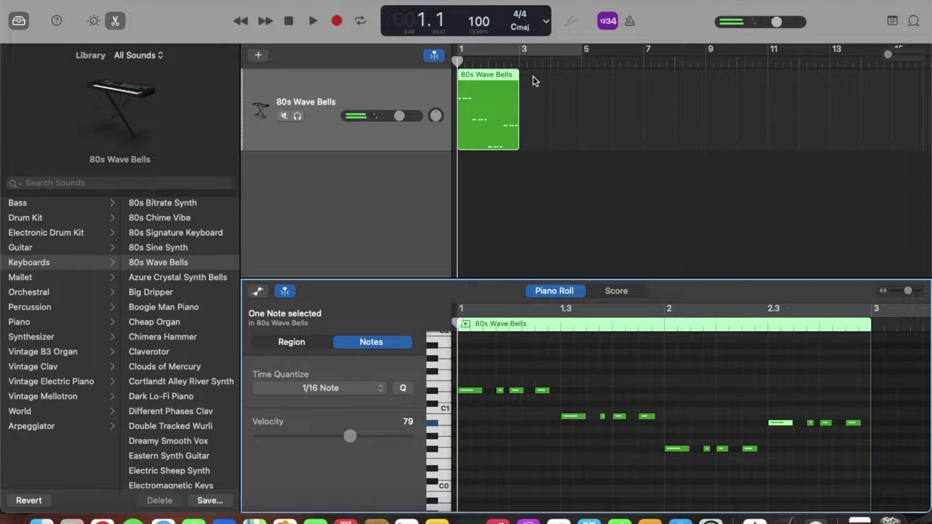
Step: Loop the 80s Wave Bells region so that it repeats up to bar 9
{"action": "left_click_drag", "start_coordinate": [518, 80], "coordinate": [705, 83]}
{"action": "left_click", "coordinate": [568, 414]}
{"action": "left_click", "coordinate": [523, 262]}
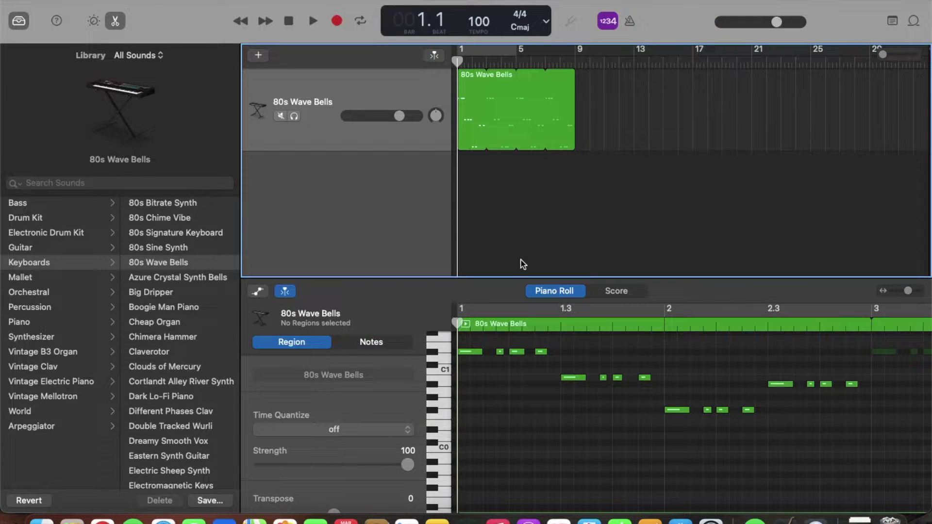
Step: Add a software instrument track and assign it the Claverotor sound from Keyboards
{"action": "left_click", "coordinate": [259, 56]}
{"action": "key", "text": "Return"}
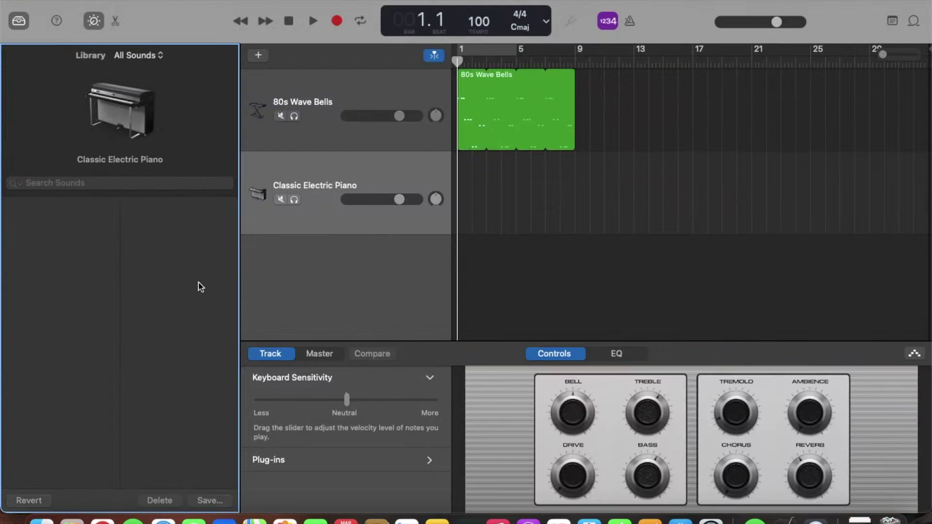
{"action": "left_click", "coordinate": [33, 265]}
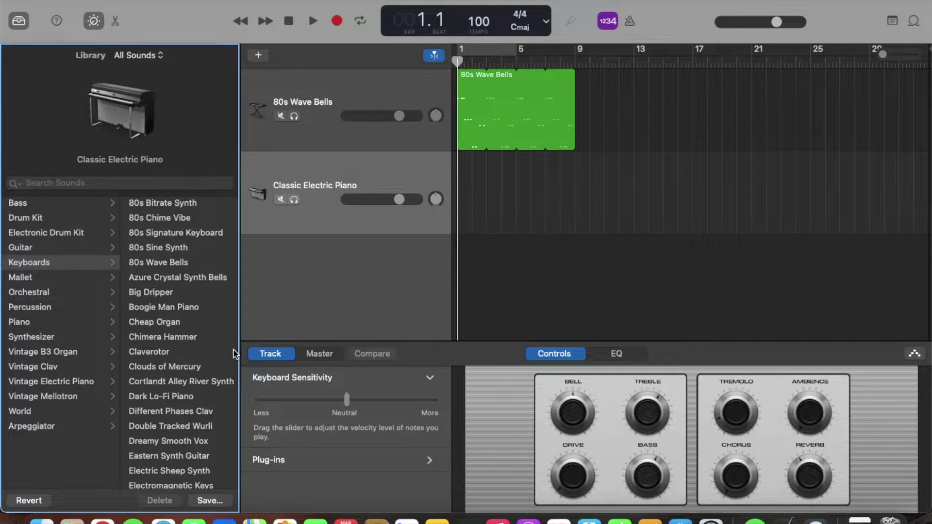
{"action": "left_click", "coordinate": [181, 351]}
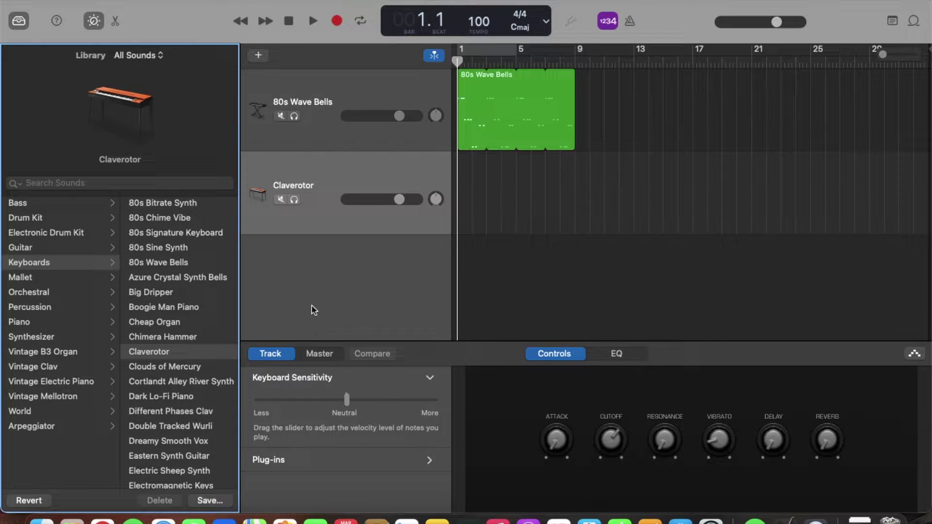
Step: Record one sustained two-bar note on the Claverotor track from bar 1 and open the region's editor
{"action": "left_click", "coordinate": [337, 22]}
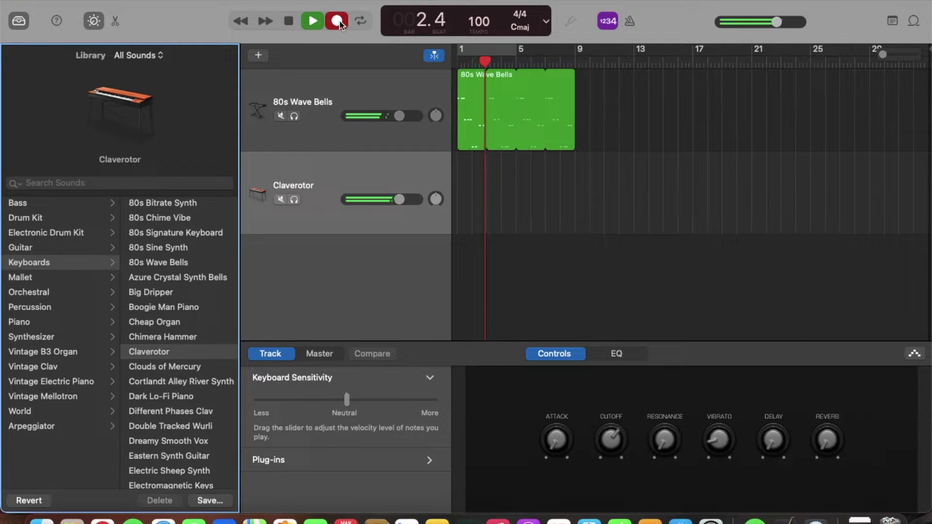
{"action": "key", "text": "space"}
{"action": "key", "text": "e"}
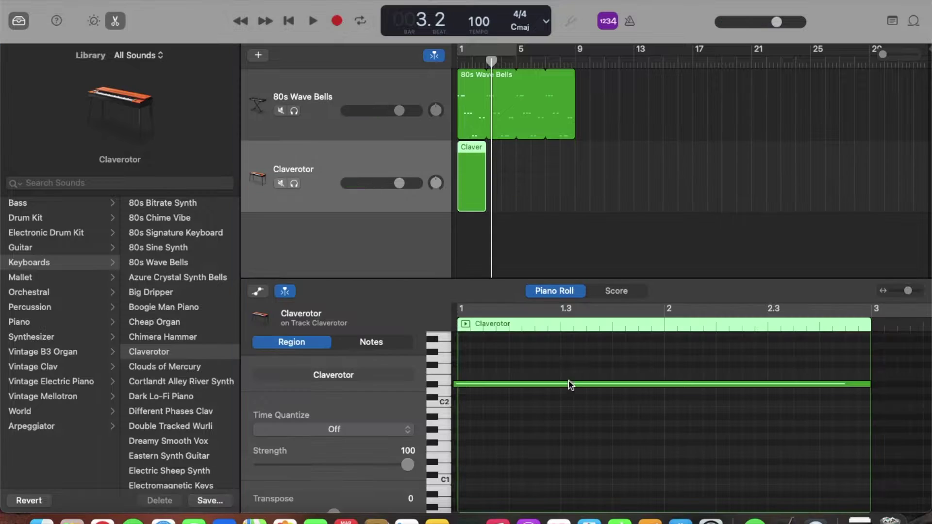
Step: Fit the sustained Claverotor note to the region's start and end, and move the region to start at bar 3
{"action": "left_click", "coordinate": [572, 359]}
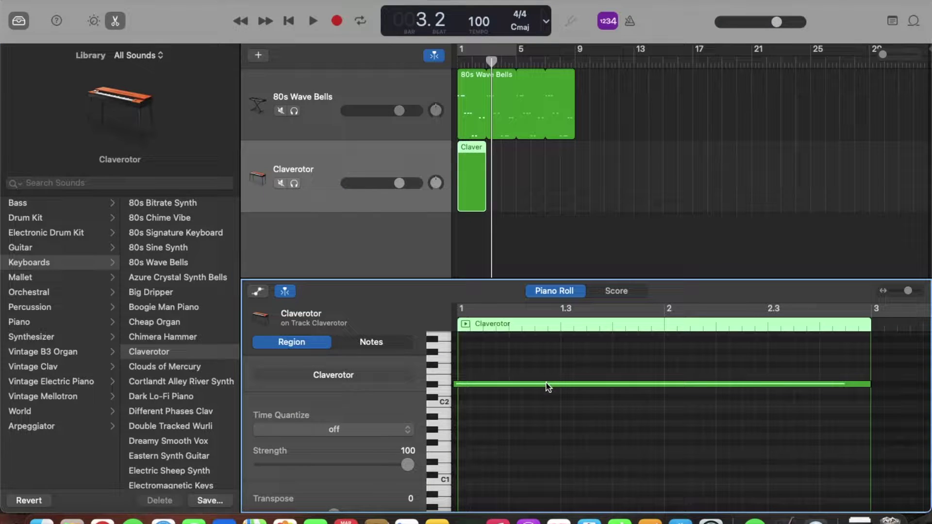
{"action": "left_click_drag", "start_coordinate": [547, 387], "coordinate": [550, 385]}
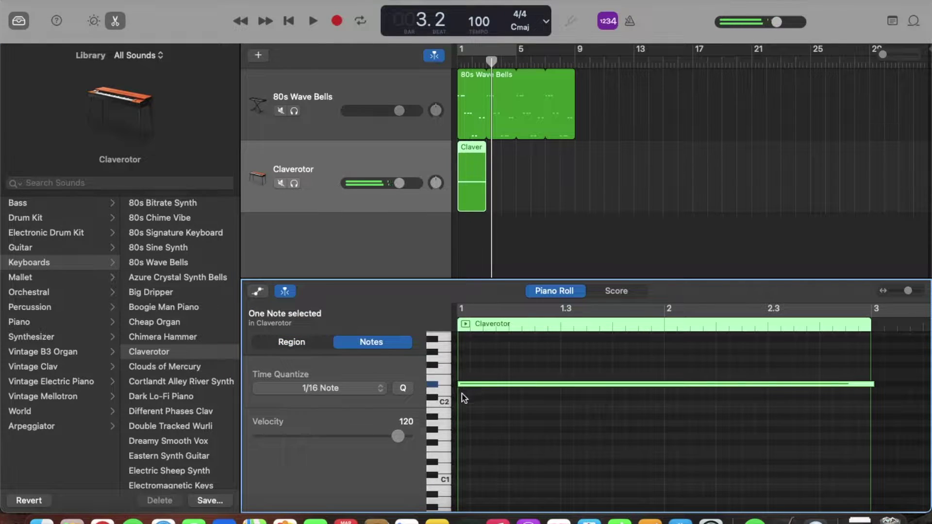
{"action": "scroll", "coordinate": [628, 392], "scroll_direction": "right", "scroll_amount": 3}
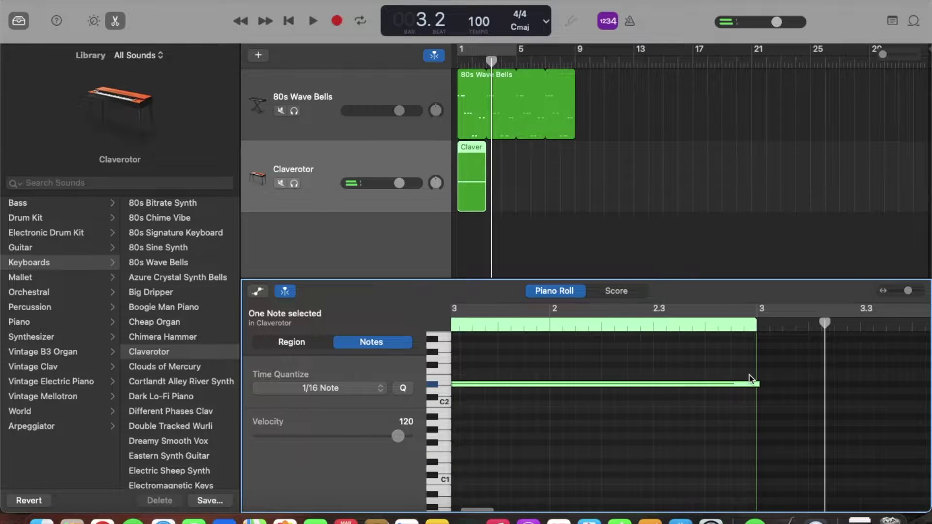
{"action": "mouse_move", "coordinate": [758, 384]}
{"action": "left_mouse_down"}
{"action": "mouse_move", "coordinate": [744, 380]}
{"action": "mouse_move", "coordinate": [755, 383]}
{"action": "left_mouse_up"}
{"action": "left_click_drag", "start_coordinate": [488, 197], "coordinate": [502, 183]}
Step: Automate the Claverotor track's volume to ramp down from bar 3 to bar 5, then return the playhead to the start
{"action": "key", "text": "a"}
{"action": "key", "text": "space"}
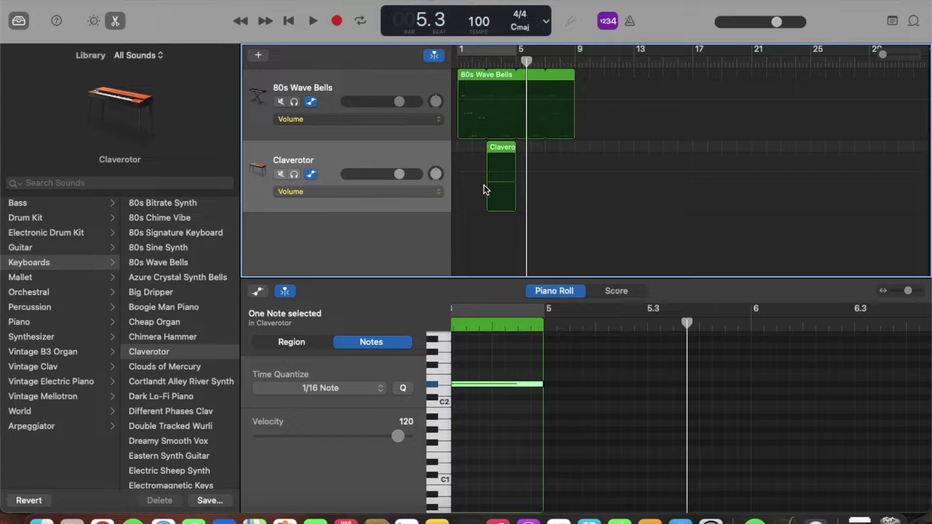
{"action": "scroll", "coordinate": [485, 189], "scroll_direction": "up", "scroll_amount": 10}
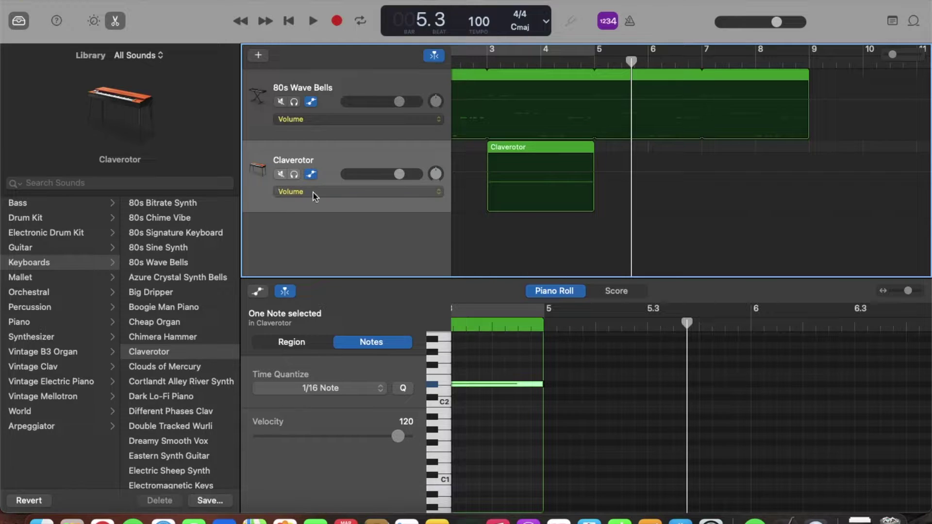
{"action": "left_click", "coordinate": [488, 173]}
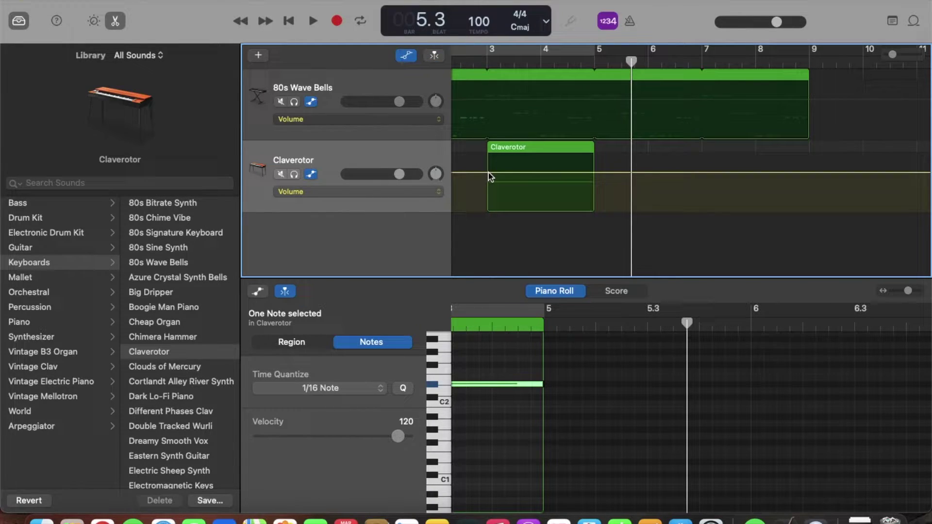
{"action": "left_click", "coordinate": [488, 173]}
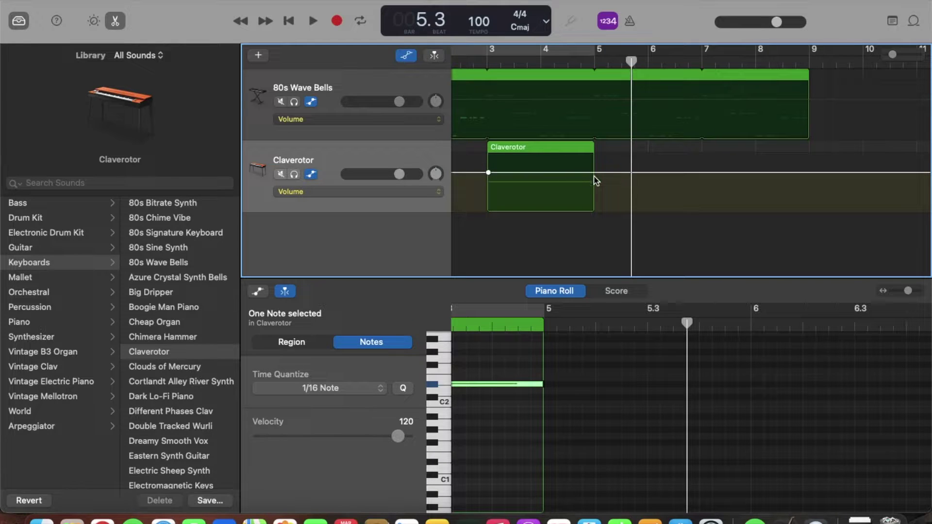
{"action": "left_click_drag", "start_coordinate": [595, 173], "coordinate": [594, 186]}
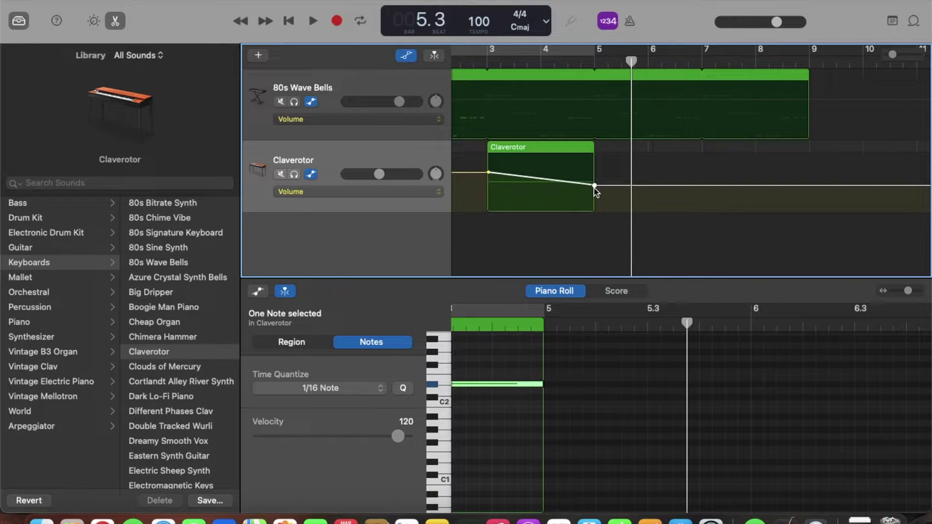
{"action": "key", "text": "a"}
{"action": "key", "text": "super+Left"}
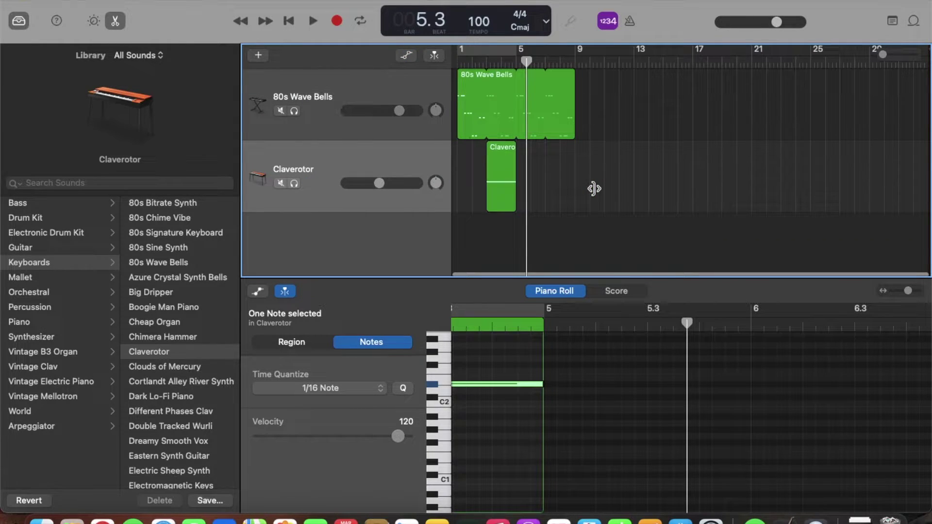
{"action": "key", "text": "Return"}
{"action": "key", "text": "space"}
{"action": "key", "text": "Tab"}
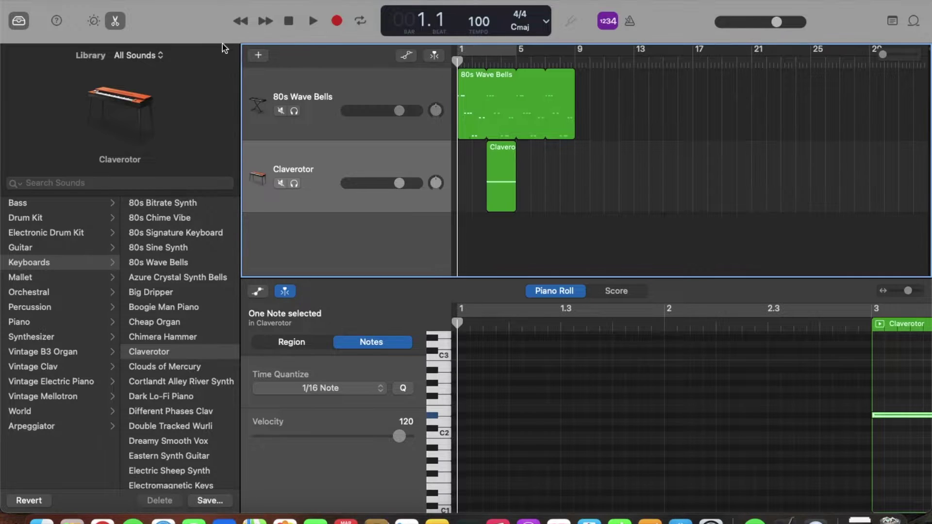
Step: Add a third software instrument track and assign it the Dark Lo-Fi Piano sound from Keyboards
{"action": "left_click", "coordinate": [259, 57]}
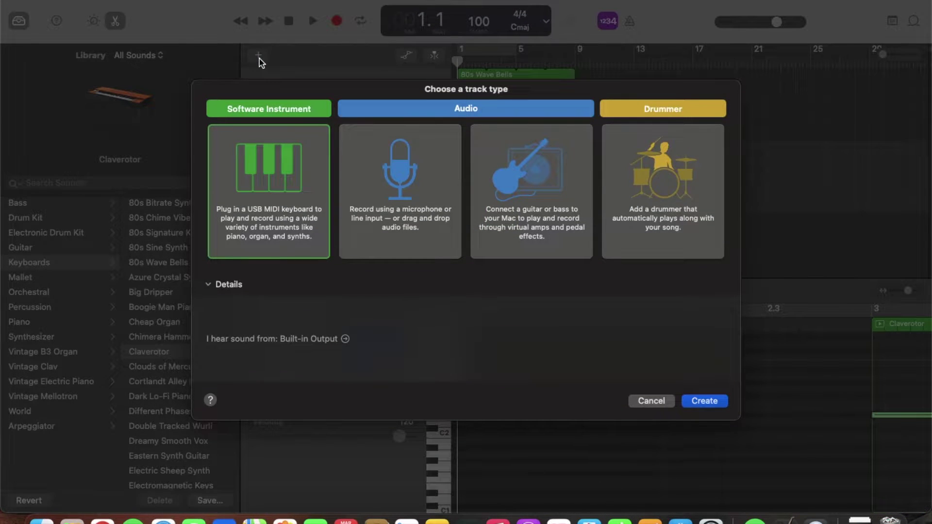
{"action": "key", "text": "Return"}
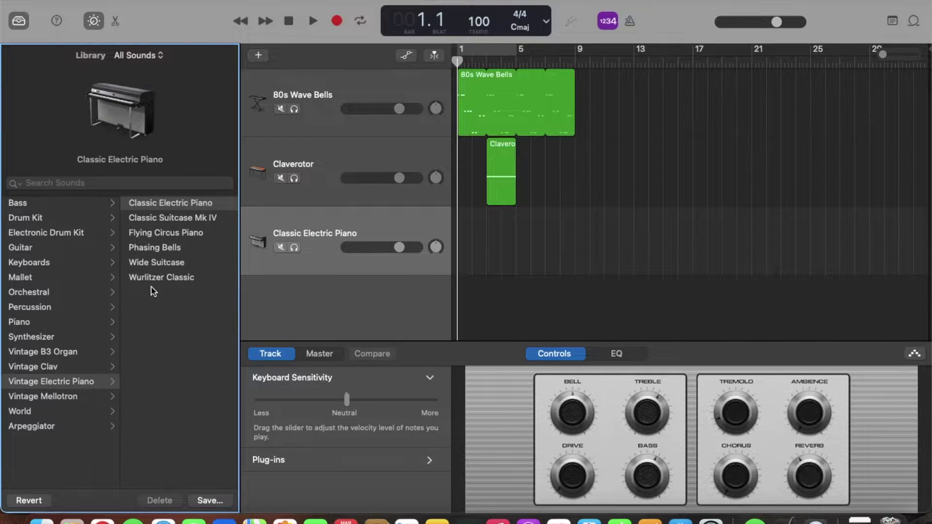
{"action": "left_click", "coordinate": [69, 260]}
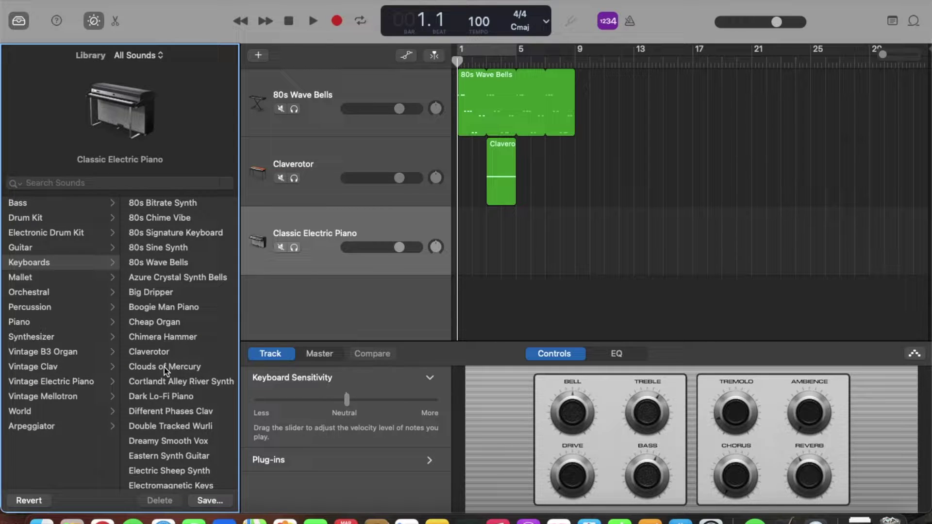
{"action": "left_click", "coordinate": [164, 403]}
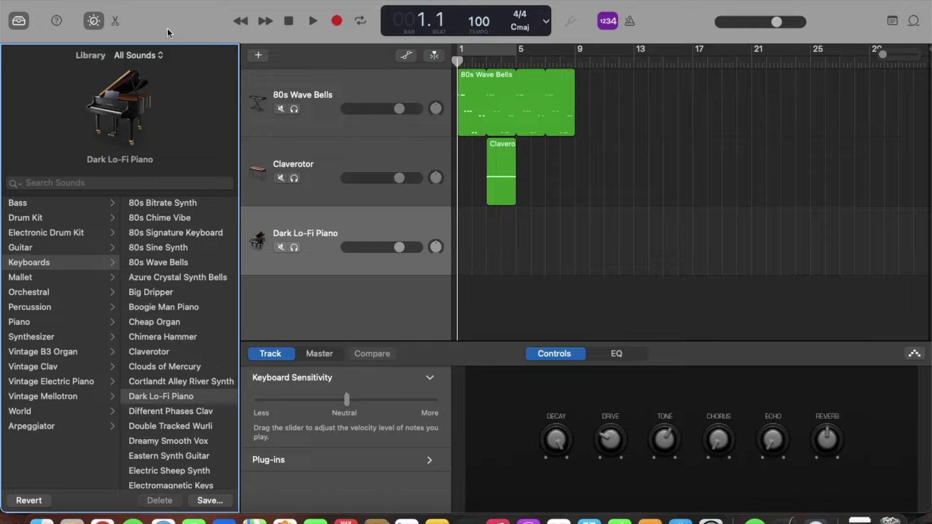
Step: Record a two-bar chord progression on the Dark Lo-Fi Piano track from bar 1 with the piano roll showing
{"action": "left_click", "coordinate": [116, 17]}
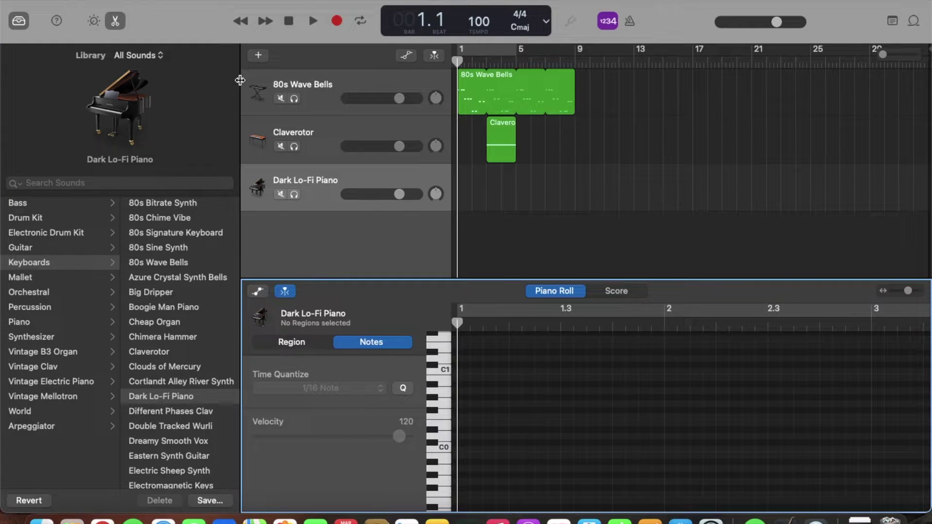
{"action": "left_click", "coordinate": [334, 25]}
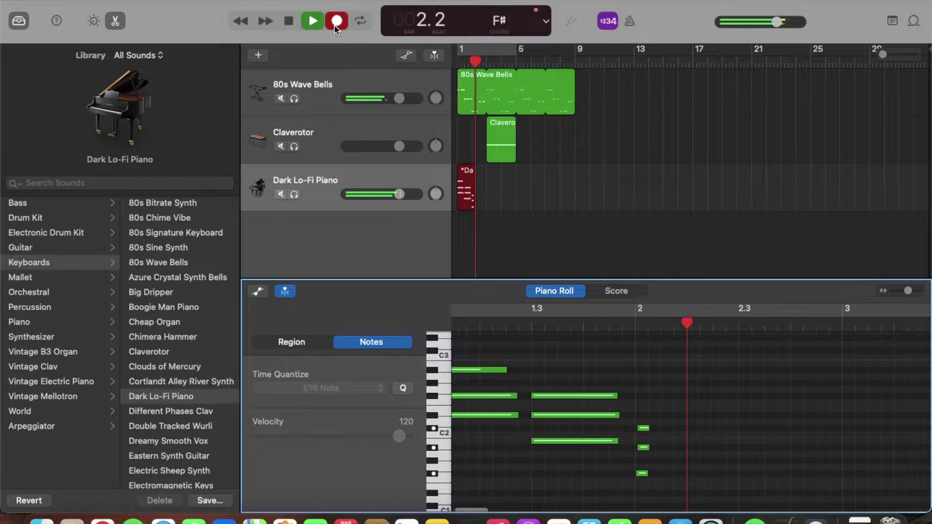
{"action": "key", "text": "space"}
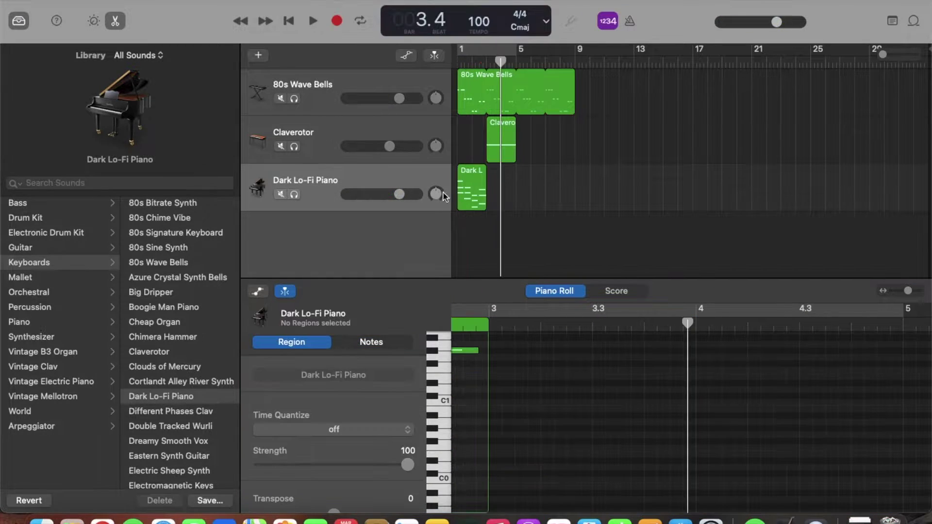
Step: Move the Dark Lo-Fi Piano region to start at bar 5 and quantize all its notes to 1/16
{"action": "left_click_drag", "start_coordinate": [464, 181], "coordinate": [521, 187]}
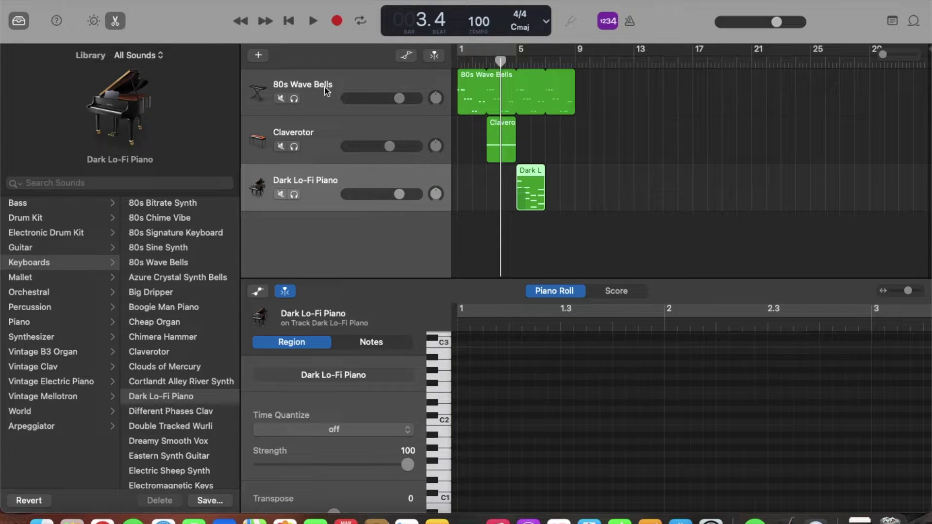
{"action": "scroll", "coordinate": [531, 387], "scroll_direction": "up", "scroll_amount": 5}
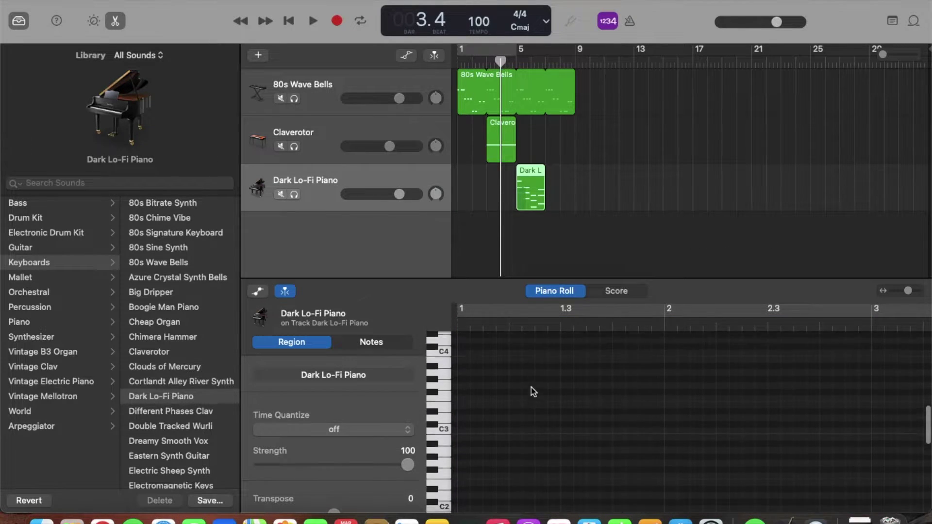
{"action": "left_click", "coordinate": [264, 21]}
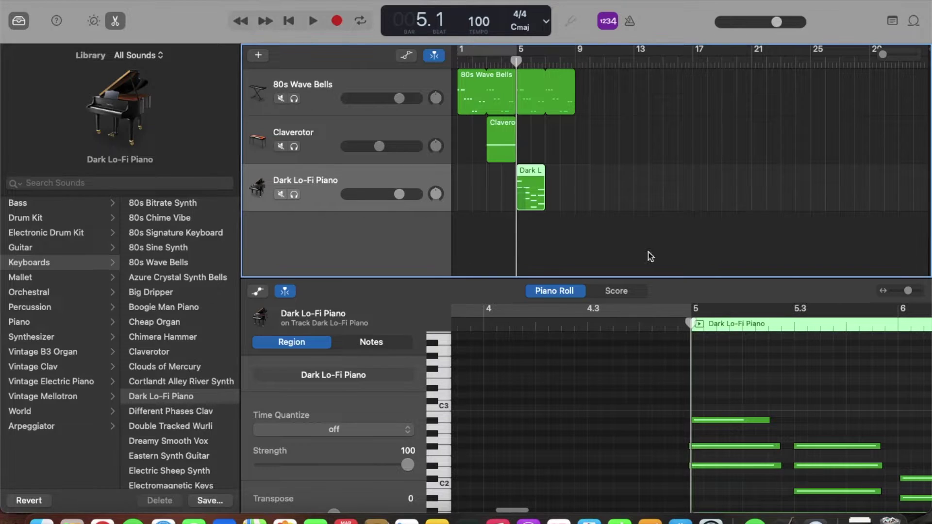
{"action": "scroll", "coordinate": [750, 398], "scroll_direction": "down", "scroll_amount": 1}
{"action": "scroll", "coordinate": [749, 395], "scroll_direction": "right", "scroll_amount": 3}
{"action": "left_click_drag", "start_coordinate": [513, 353], "coordinate": [879, 497]}
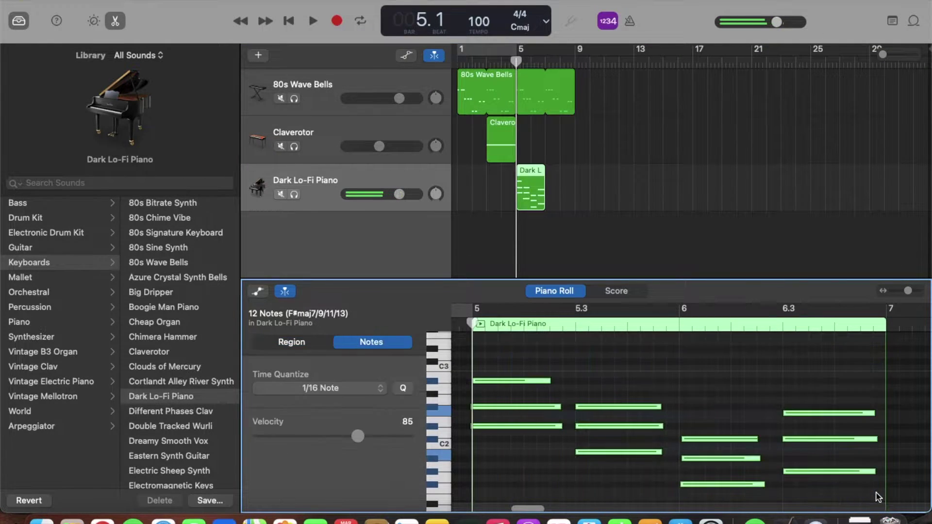
{"action": "left_click", "coordinate": [403, 389]}
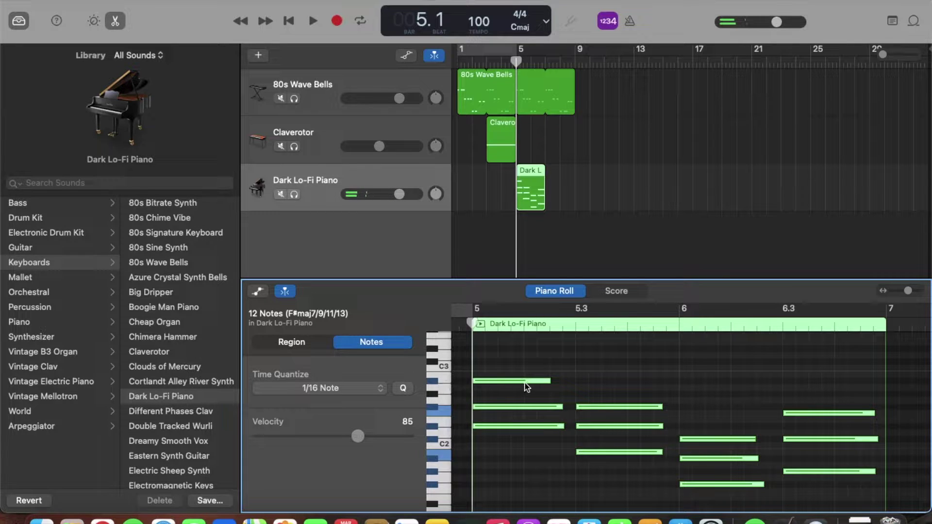
Step: Lengthen the Dark Lo-Fi Piano chord notes so each chord reaches the next one and the last chord reaches the region's end
{"action": "left_click", "coordinate": [609, 397]}
{"action": "left_click_drag", "start_coordinate": [549, 380], "coordinate": [573, 426]}
{"action": "left_click_drag", "start_coordinate": [662, 406], "coordinate": [679, 453]}
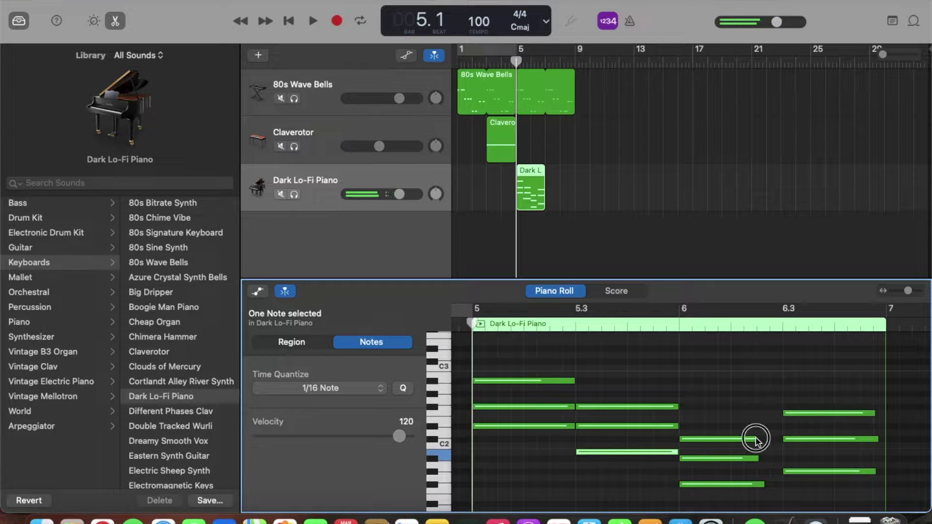
{"action": "left_click_drag", "start_coordinate": [755, 439], "coordinate": [782, 485]}
{"action": "left_click", "coordinate": [869, 470]}
{"action": "left_click_drag", "start_coordinate": [875, 470], "coordinate": [884, 414]}
{"action": "left_click", "coordinate": [817, 382]}
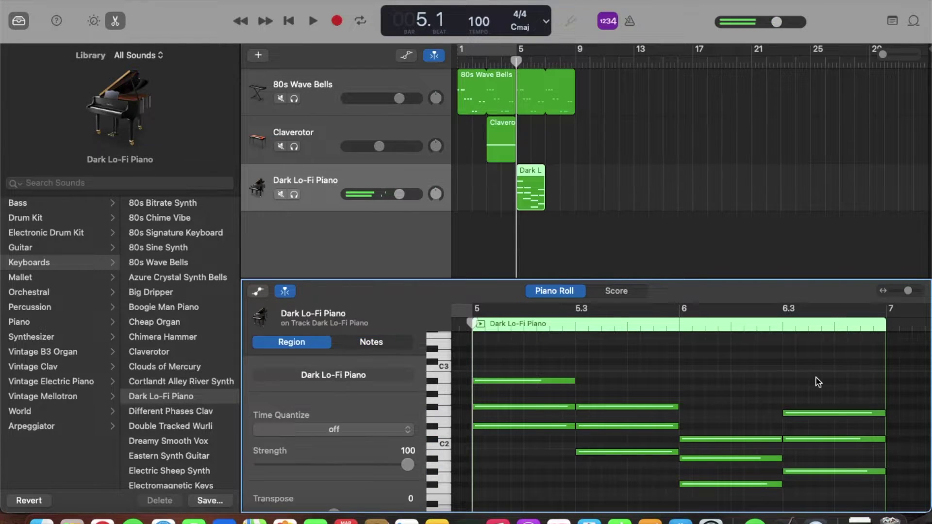
Step: Loop the Dark Lo-Fi Piano and 80s Wave Bells regions up to bar 13
{"action": "left_click_drag", "start_coordinate": [543, 174], "coordinate": [631, 185]}
{"action": "left_click_drag", "start_coordinate": [576, 81], "coordinate": [634, 81]}
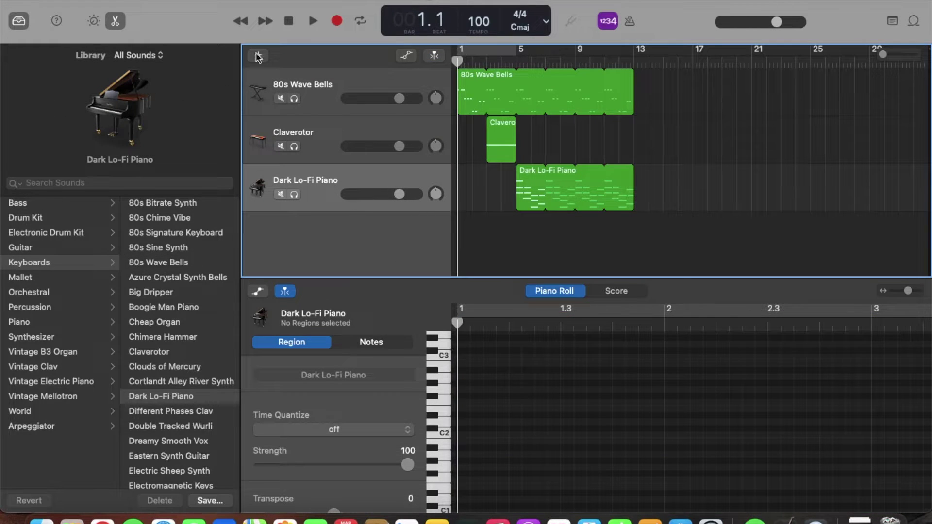
Step: Add a fourth software instrument track and assign it the Dark Lo-Fi Piano sound from Keyboards
{"action": "left_click", "coordinate": [259, 56]}
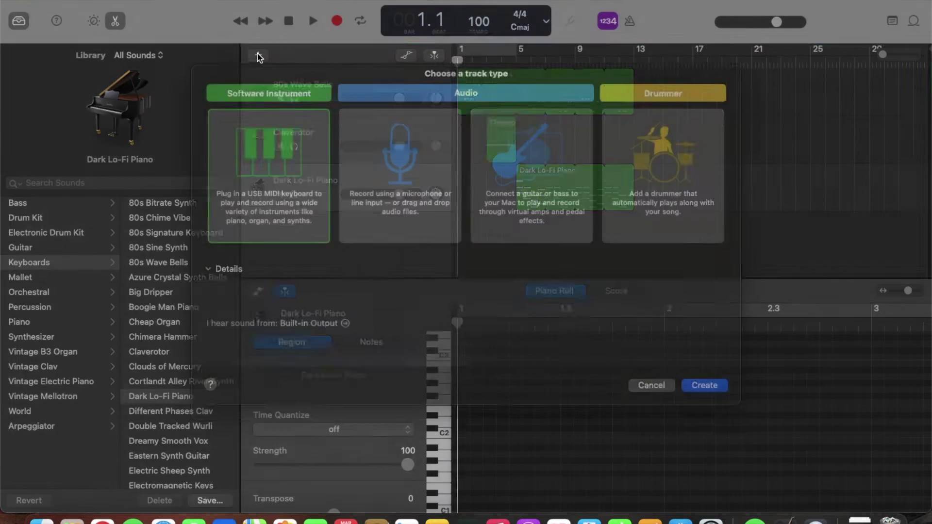
{"action": "key", "text": "Return"}
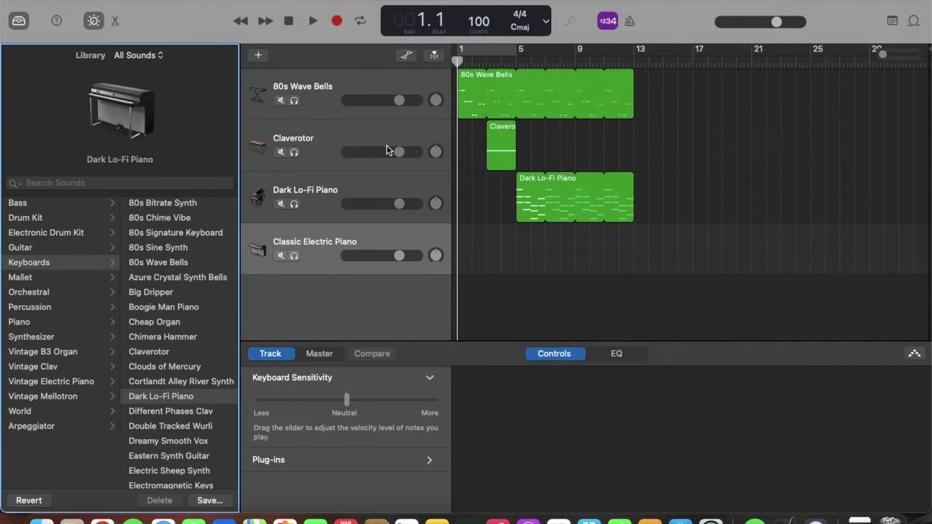
{"action": "left_click", "coordinate": [98, 262]}
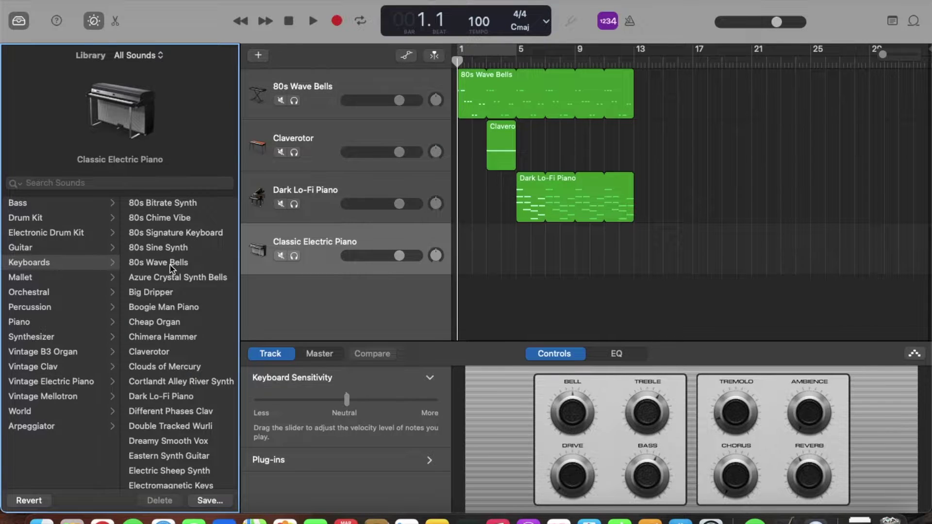
{"action": "scroll", "coordinate": [175, 341], "scroll_direction": "down", "scroll_amount": 3}
{"action": "left_click", "coordinate": [176, 353]}
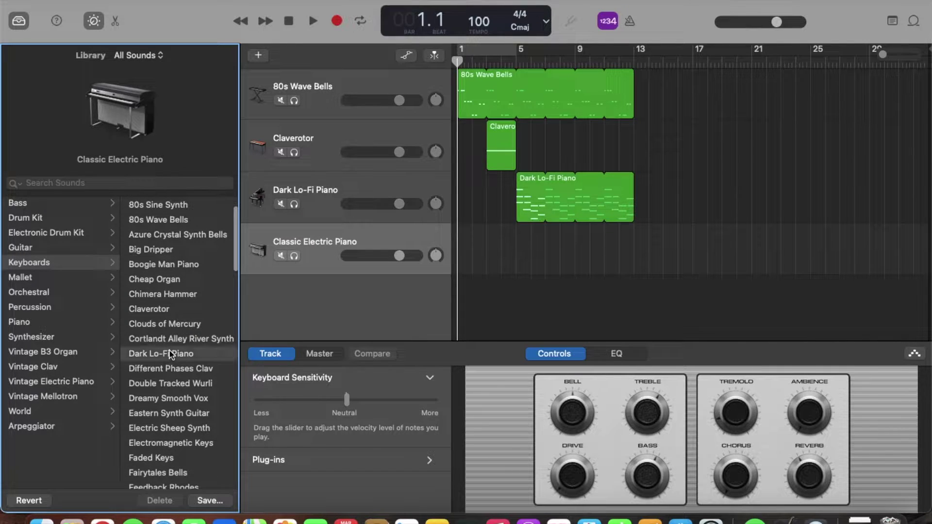
Step: Record a melody on the second Dark Lo-Fi Piano track from bar 1 with the piano roll showing
{"action": "left_click", "coordinate": [107, 23]}
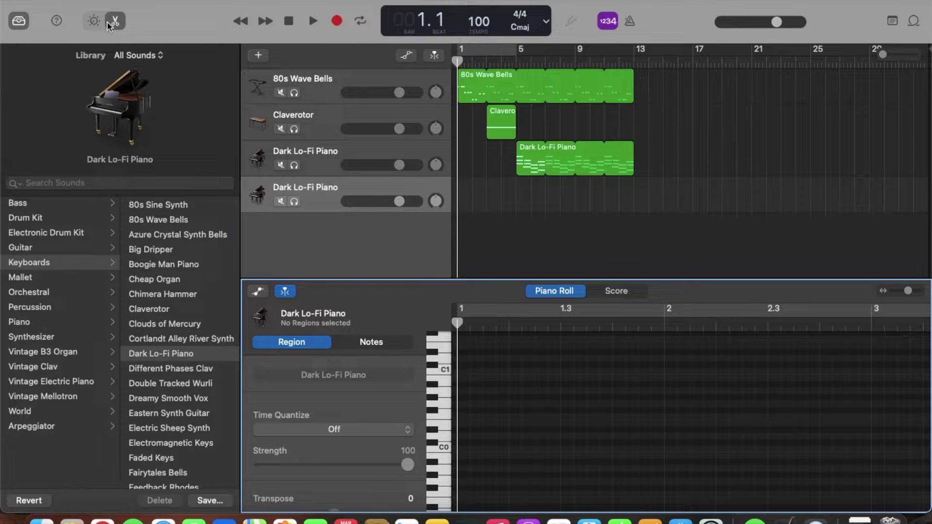
{"action": "left_click", "coordinate": [336, 21]}
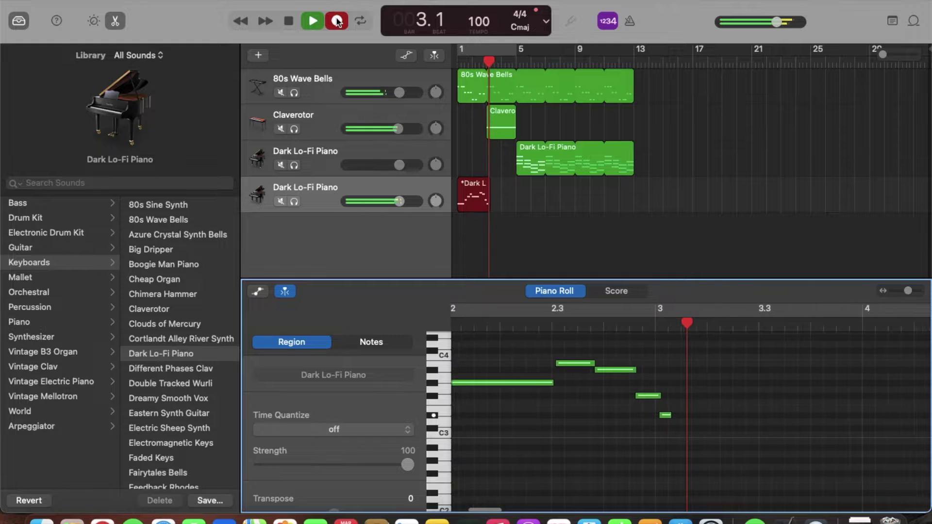
{"action": "left_click", "coordinate": [336, 22]}
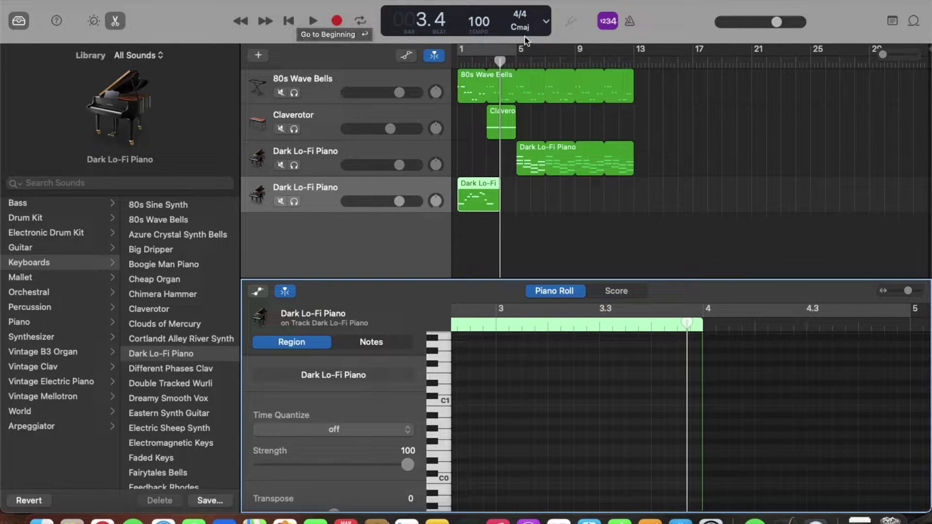
Step: Return the playhead to the start, trim the recorded melody region to end at bar 3, and quantize its notes to 1/16
{"action": "left_click_drag", "start_coordinate": [500, 62], "coordinate": [455, 63]}
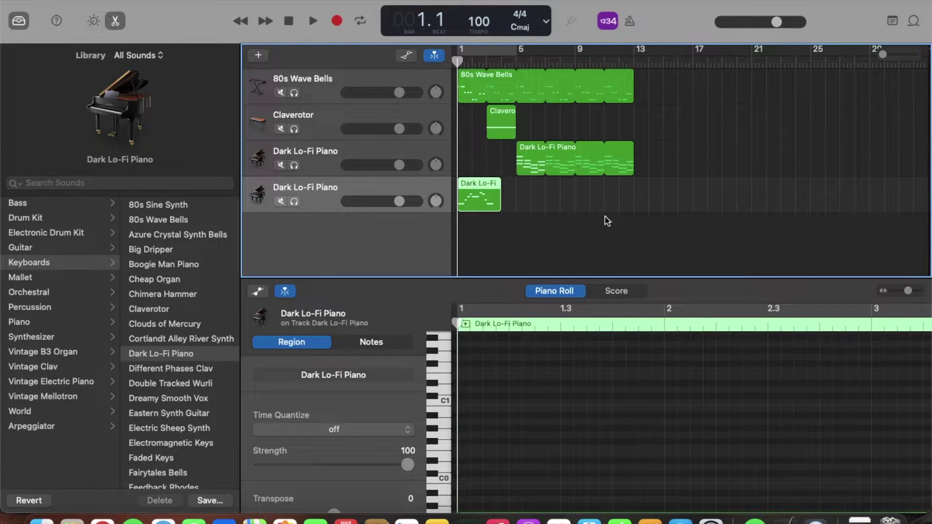
{"action": "left_click_drag", "start_coordinate": [497, 205], "coordinate": [485, 206]}
{"action": "scroll", "coordinate": [578, 453], "scroll_direction": "up", "scroll_amount": 10}
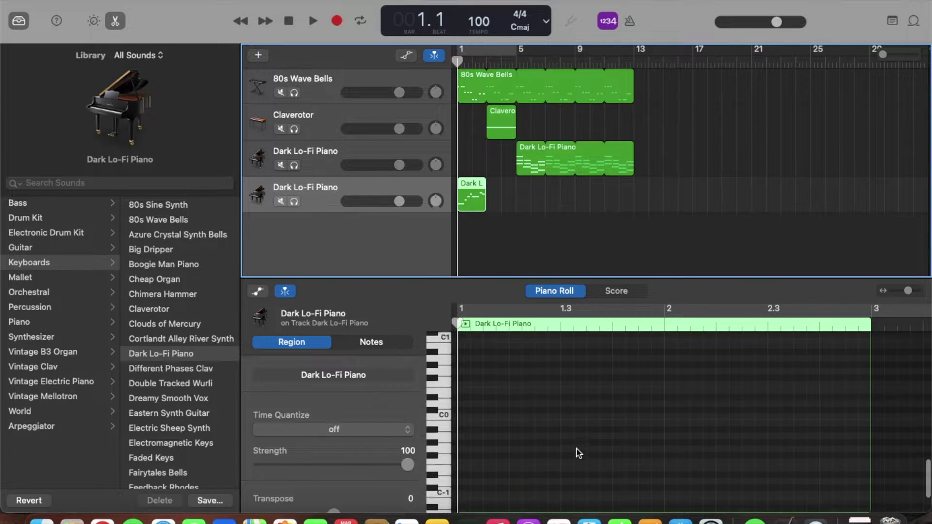
{"action": "scroll", "coordinate": [575, 449], "scroll_direction": "up", "scroll_amount": 2}
{"action": "left_click_drag", "start_coordinate": [465, 362], "coordinate": [883, 488]}
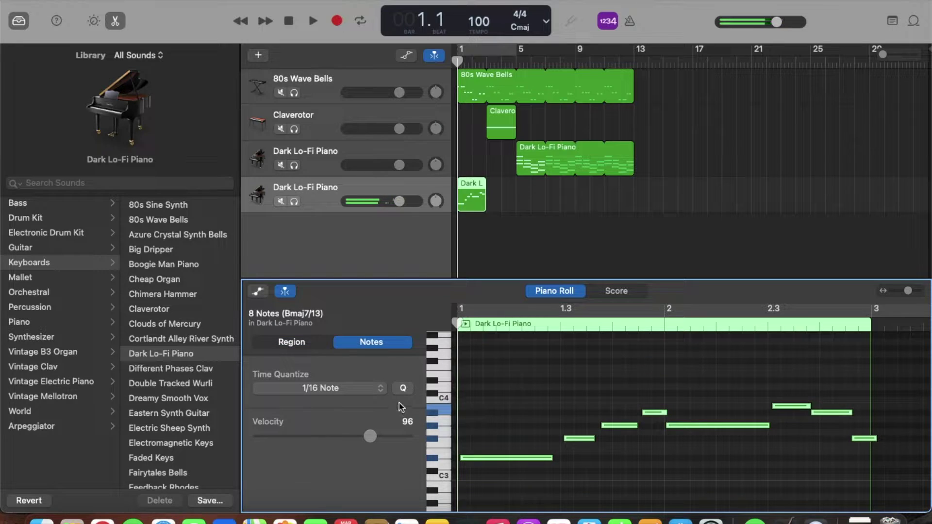
{"action": "left_click", "coordinate": [583, 405]}
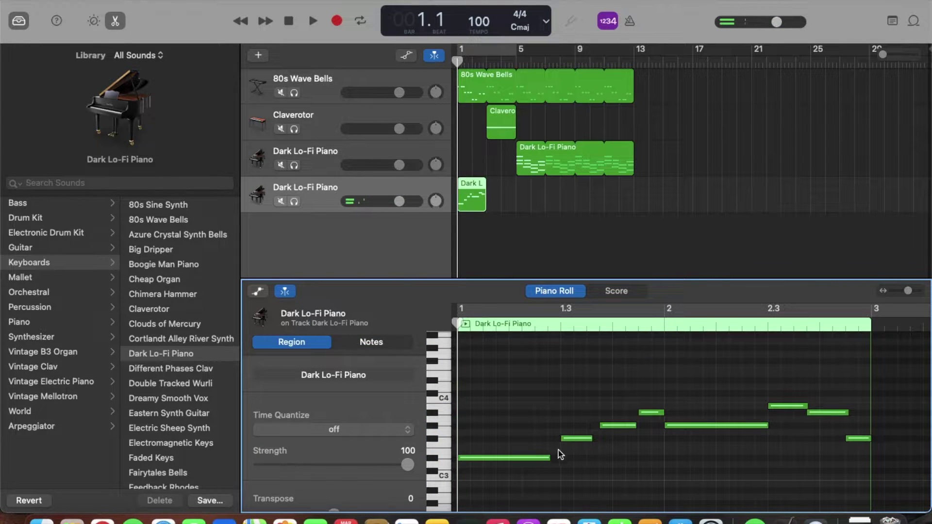
Step: Extend the melody notes in the piano roll to close the gaps between them
{"action": "left_click_drag", "start_coordinate": [548, 457], "coordinate": [661, 413]}
{"action": "left_click", "coordinate": [663, 414]}
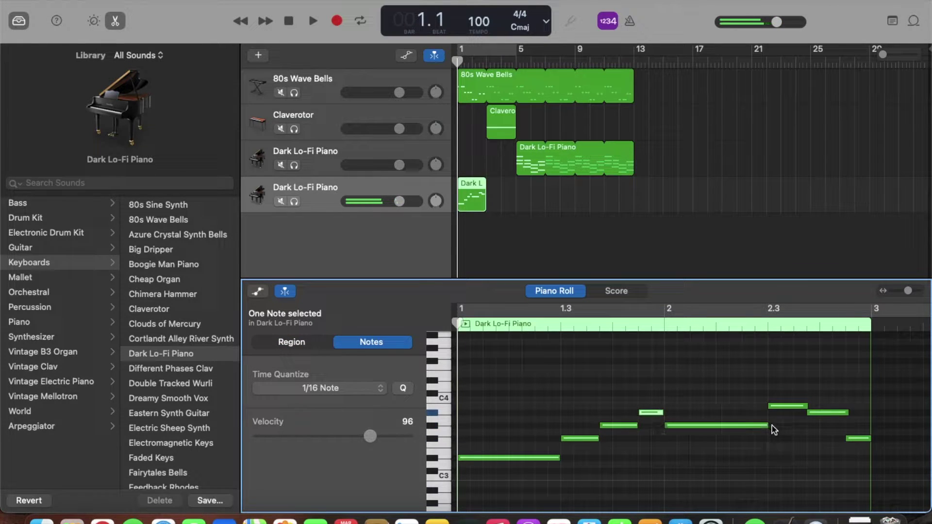
{"action": "left_click", "coordinate": [768, 427]}
{"action": "left_click", "coordinate": [765, 425]}
{"action": "left_click_drag", "start_coordinate": [805, 407], "coordinate": [844, 412]}
{"action": "left_click", "coordinate": [868, 439]}
Step: Move the melody region to bar 13, and loop it, the Dark Lo-Fi Piano chords and the 80s Wave Bells to bar 21
{"action": "left_click_drag", "start_coordinate": [472, 195], "coordinate": [648, 196]}
{"action": "left_click_drag", "start_coordinate": [632, 155], "coordinate": [750, 161]}
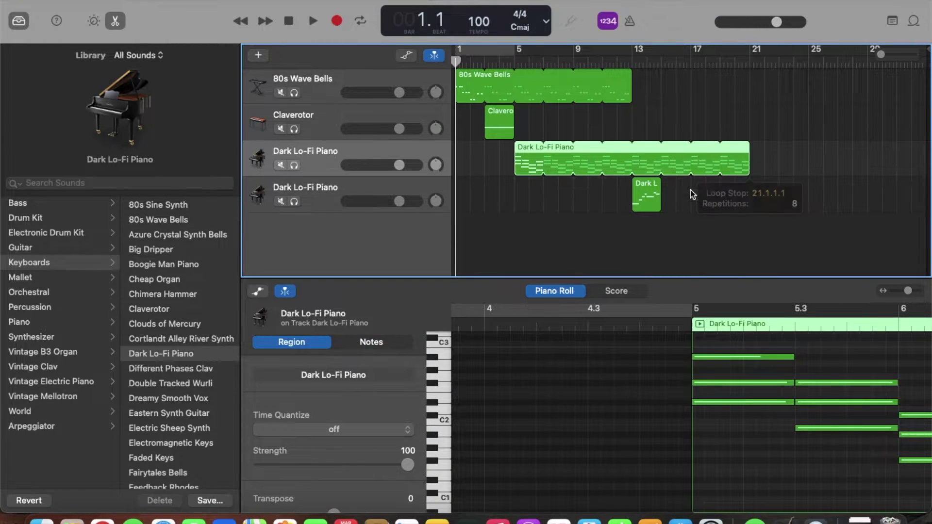
{"action": "left_click_drag", "start_coordinate": [656, 188], "coordinate": [749, 191]}
{"action": "left_click_drag", "start_coordinate": [627, 75], "coordinate": [733, 79]}
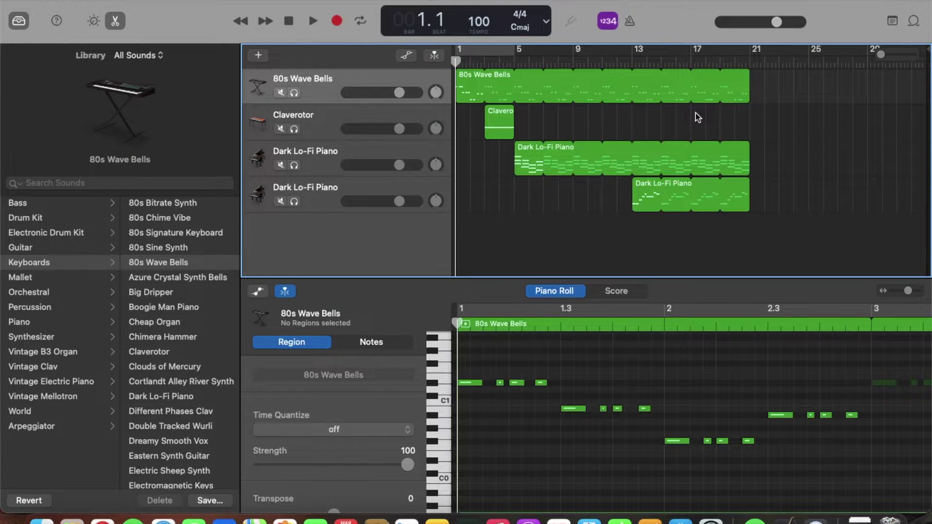
{"action": "left_click", "coordinate": [517, 222]}
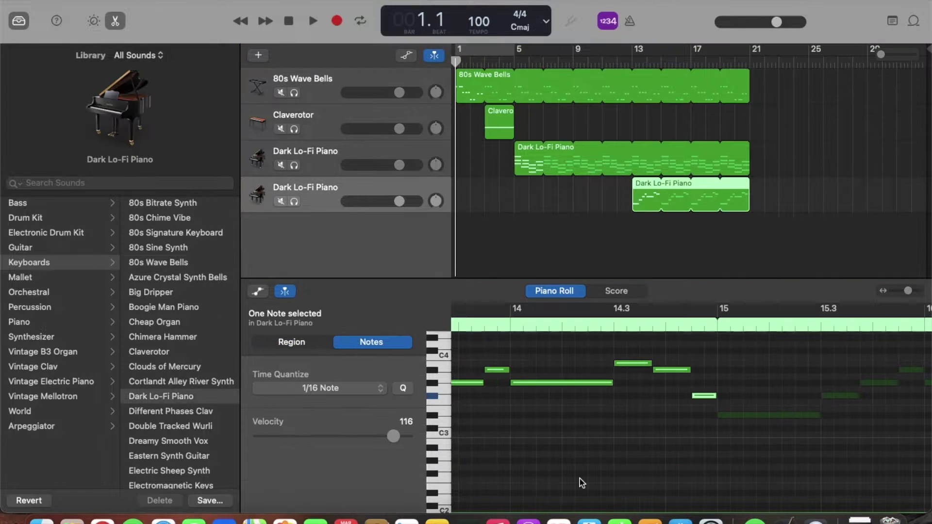
Step: Add a fifth software instrument track and assign it the Pure Digital Piano sound from Keyboards
{"action": "left_click", "coordinate": [258, 57]}
{"action": "key", "text": "Return"}
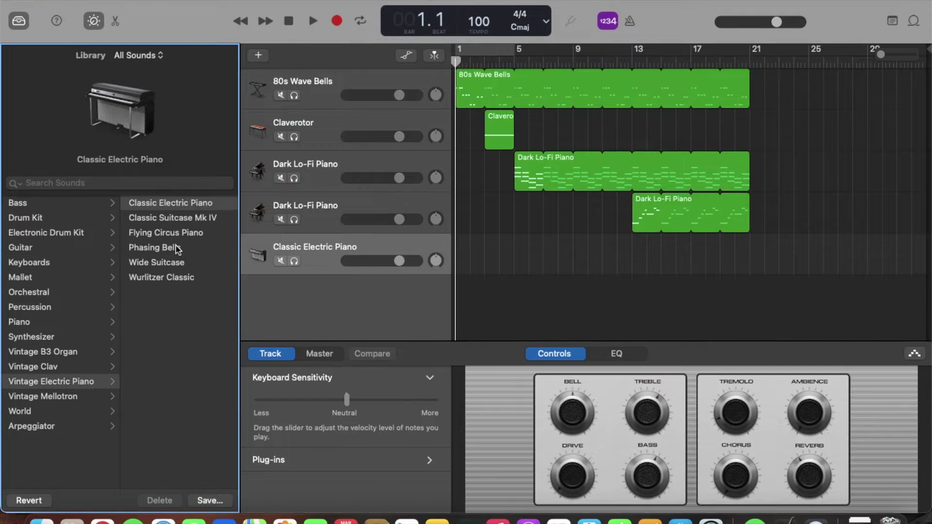
{"action": "left_click", "coordinate": [95, 267]}
{"action": "scroll", "coordinate": [165, 384], "scroll_direction": "down", "scroll_amount": 10}
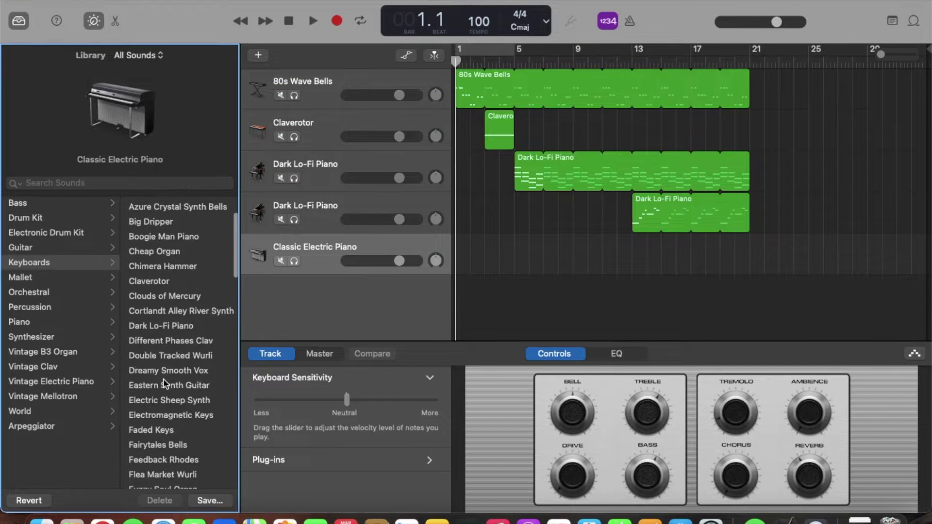
{"action": "scroll", "coordinate": [165, 383], "scroll_direction": "down", "scroll_amount": 1}
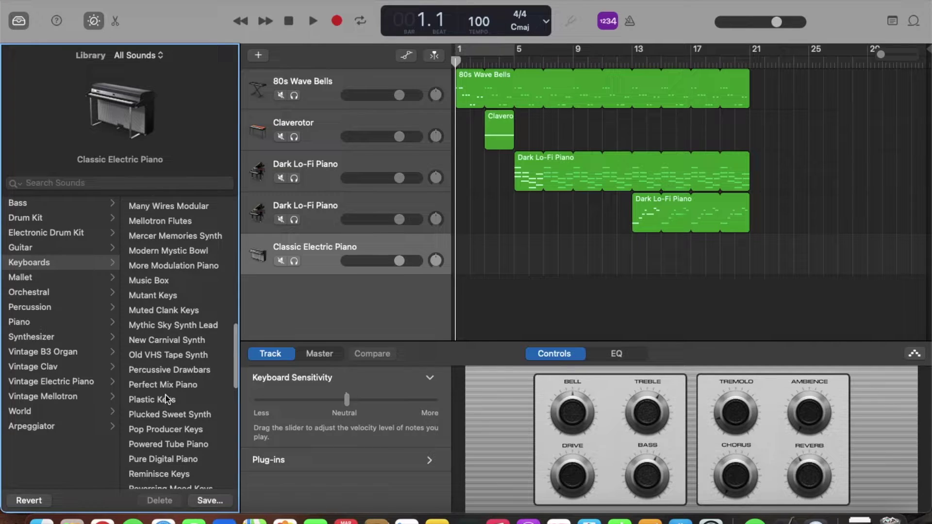
{"action": "left_click", "coordinate": [163, 458]}
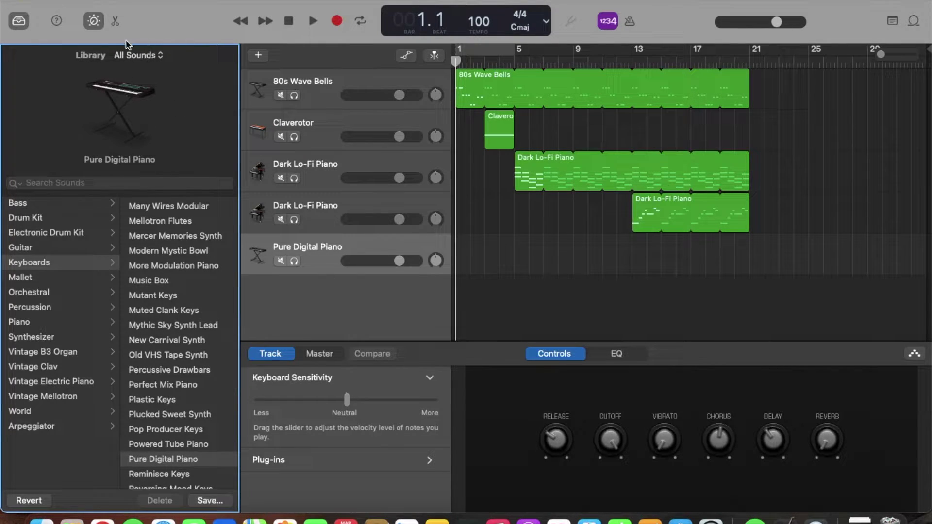
Step: Record a part on the Pure Digital Piano track from bar 1 with the piano roll showing
{"action": "left_click", "coordinate": [115, 21]}
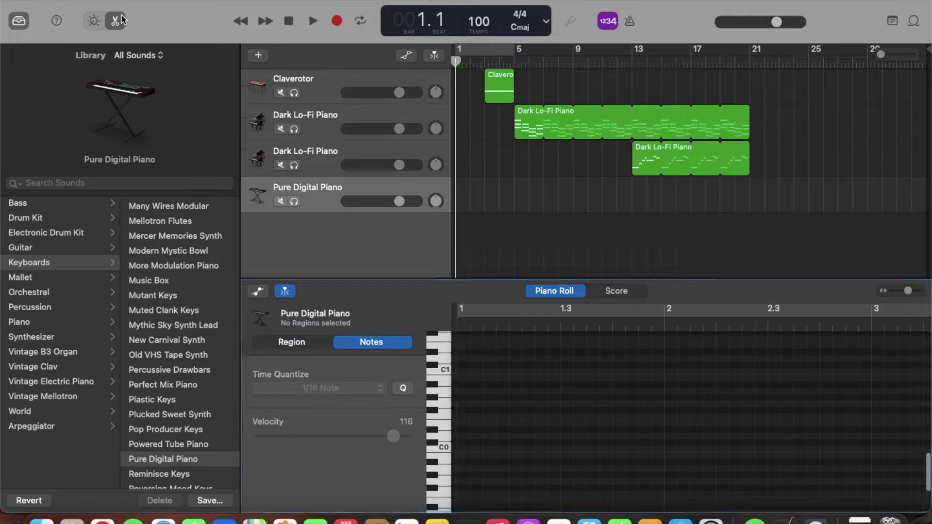
{"action": "left_click", "coordinate": [338, 21]}
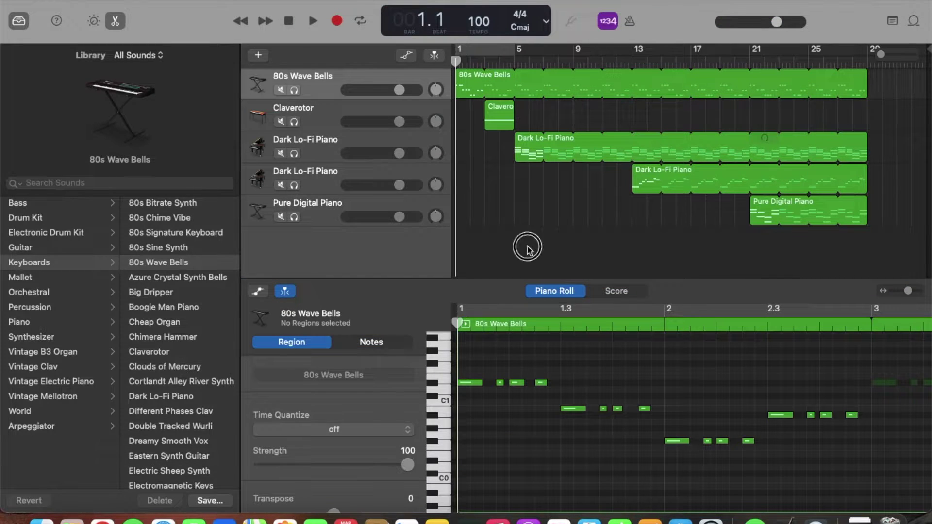
Step: Deselect the regions and extend the project's end to make room for more bars in the timeline
{"action": "left_click", "coordinate": [527, 247]}
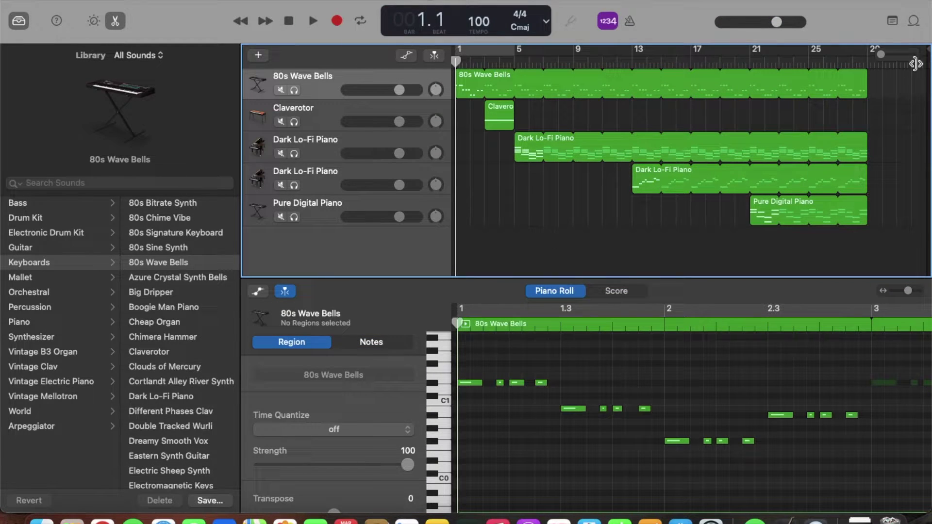
{"action": "mouse_move", "coordinate": [925, 50]}
{"action": "left_mouse_down"}
{"action": "mouse_move", "coordinate": [925, 95]}
{"action": "mouse_move", "coordinate": [927, 46]}
{"action": "mouse_move", "coordinate": [925, 79]}
{"action": "left_mouse_up"}
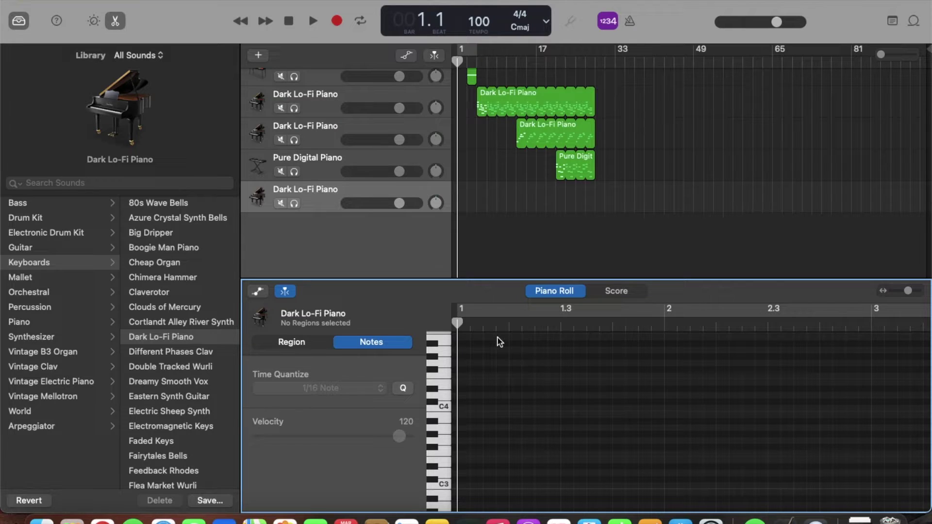
Step: Record a two-bar melody from bar 1 on the Dark Lo-Fi Piano track below Pure Digital Piano
{"action": "left_click", "coordinate": [337, 21]}
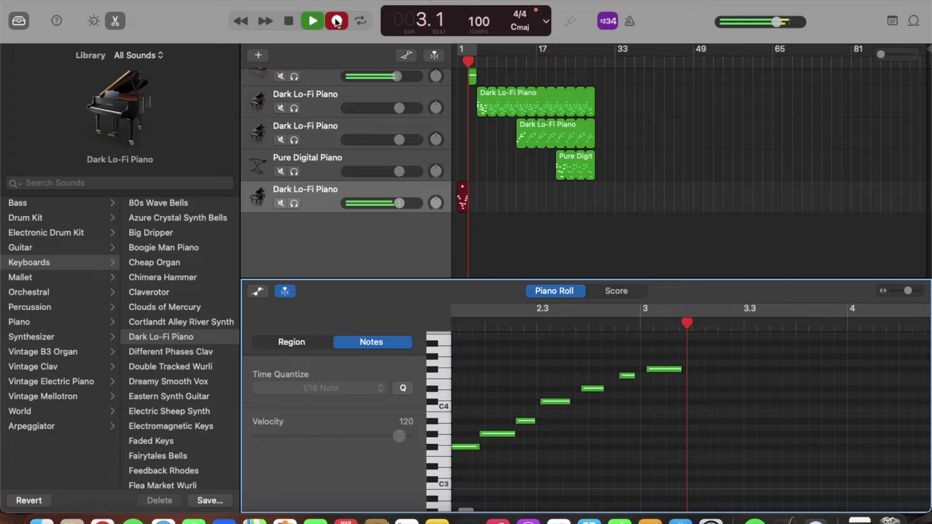
{"action": "key", "text": "space"}
Step: Record another part from bar 1 on the newest, empty Dark Lo-Fi Piano track
{"action": "left_click", "coordinate": [514, 250]}
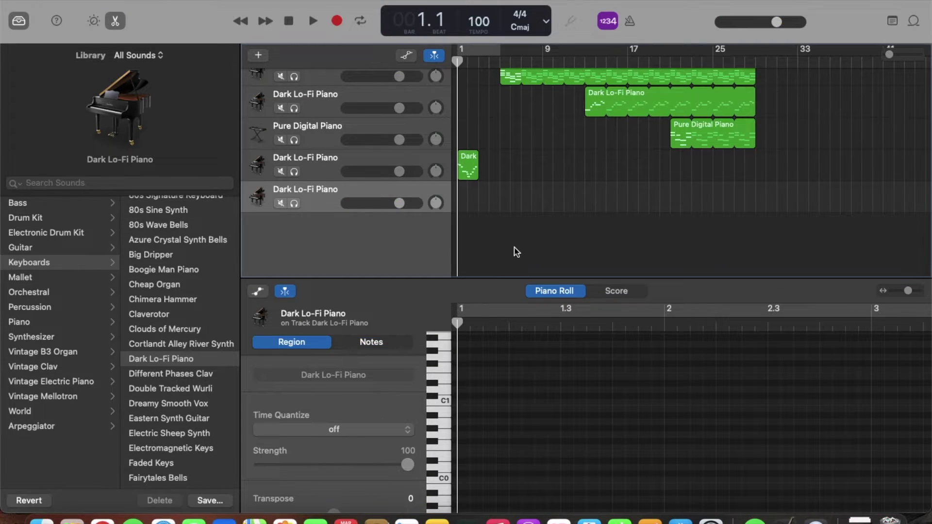
{"action": "left_click", "coordinate": [335, 22]}
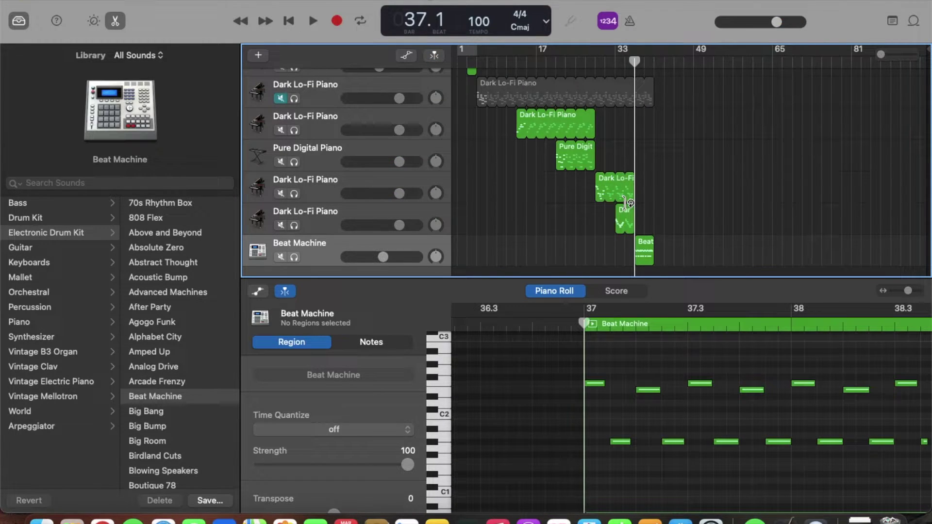
{"action": "scroll", "coordinate": [602, 349], "scroll_direction": "right", "scroll_amount": 5}
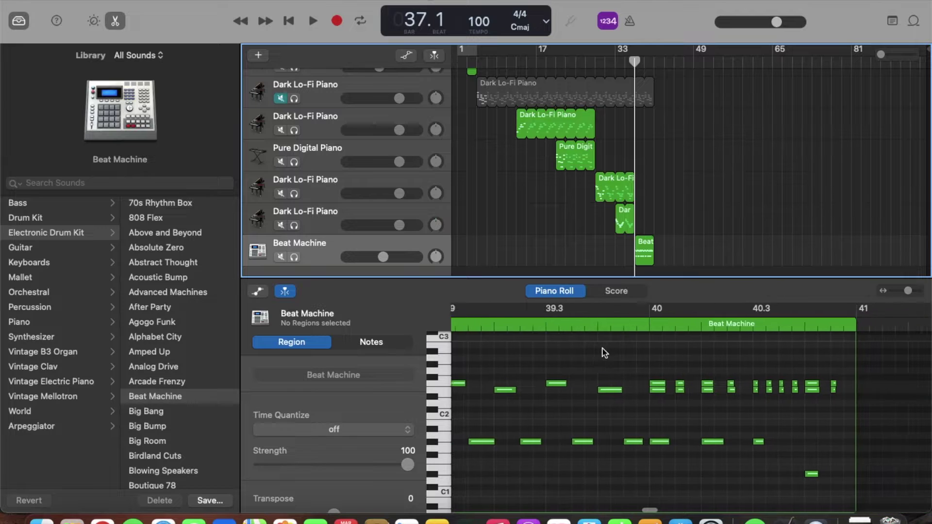
Step: Play back the Beat Machine drum region from bar 37 while following its notes in the piano roll
{"action": "scroll", "coordinate": [604, 353], "scroll_direction": "left", "scroll_amount": 4}
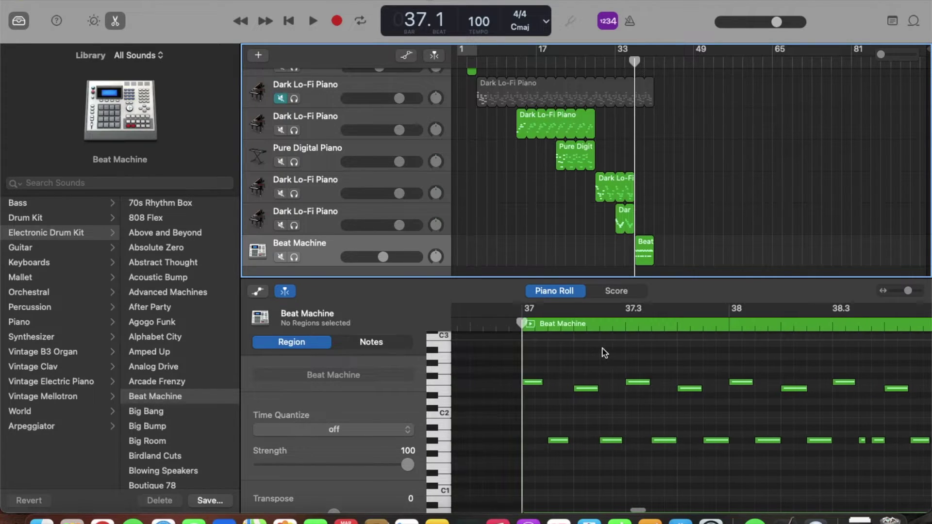
{"action": "left_click", "coordinate": [314, 23]}
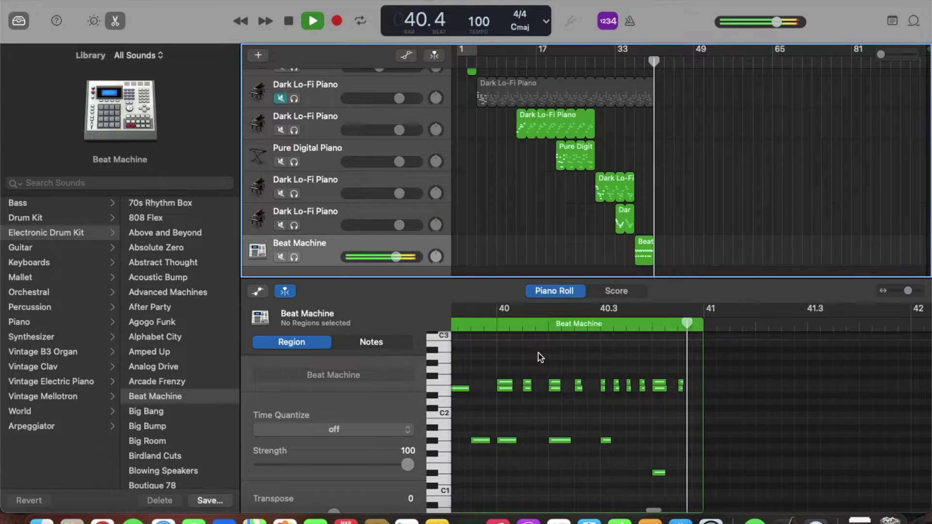
{"action": "key", "text": "space"}
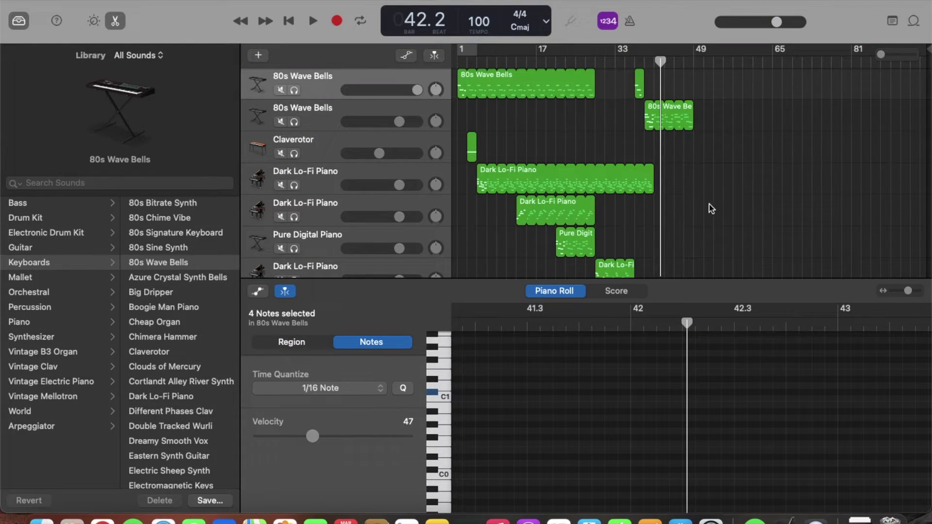
Step: Inspect the 80s Wave Bells regions around bars 37 to 49 and play the arrangement from bar 37 to bar 41
{"action": "scroll", "coordinate": [662, 106], "scroll_direction": "up", "scroll_amount": 10}
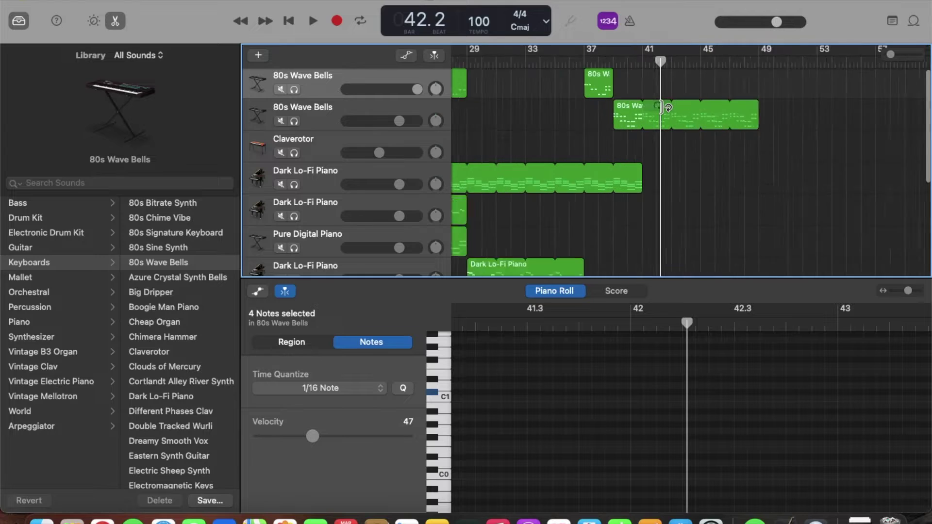
{"action": "scroll", "coordinate": [553, 101], "scroll_direction": "left", "scroll_amount": 3}
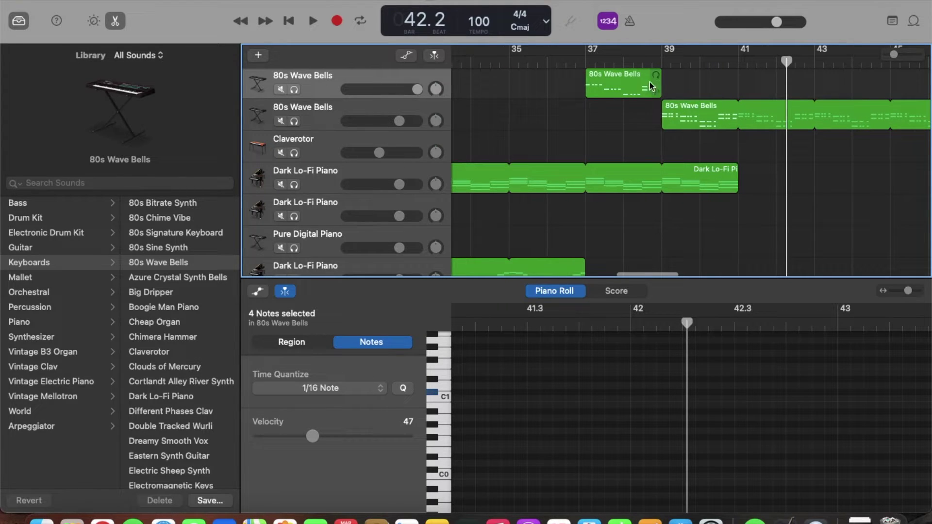
{"action": "scroll", "coordinate": [689, 92], "scroll_direction": "right", "scroll_amount": 5}
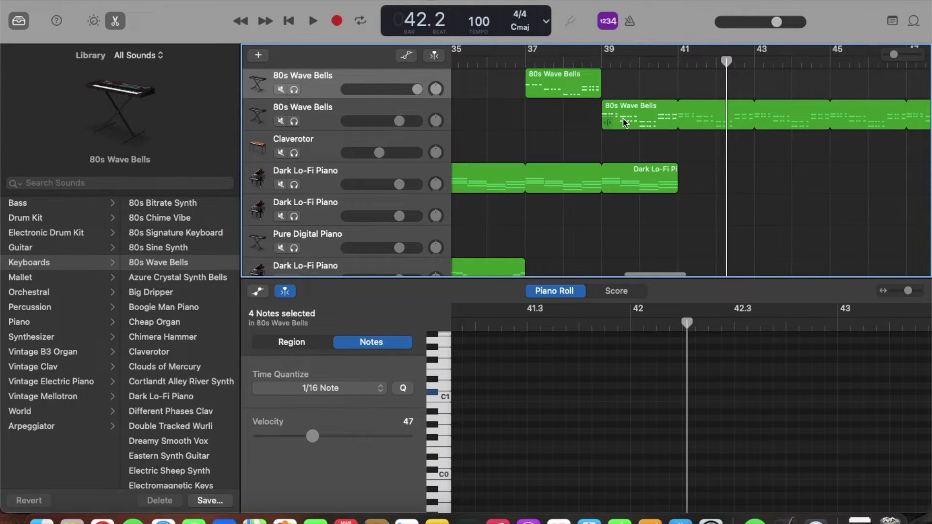
{"action": "scroll", "coordinate": [742, 144], "scroll_direction": "right", "scroll_amount": 15}
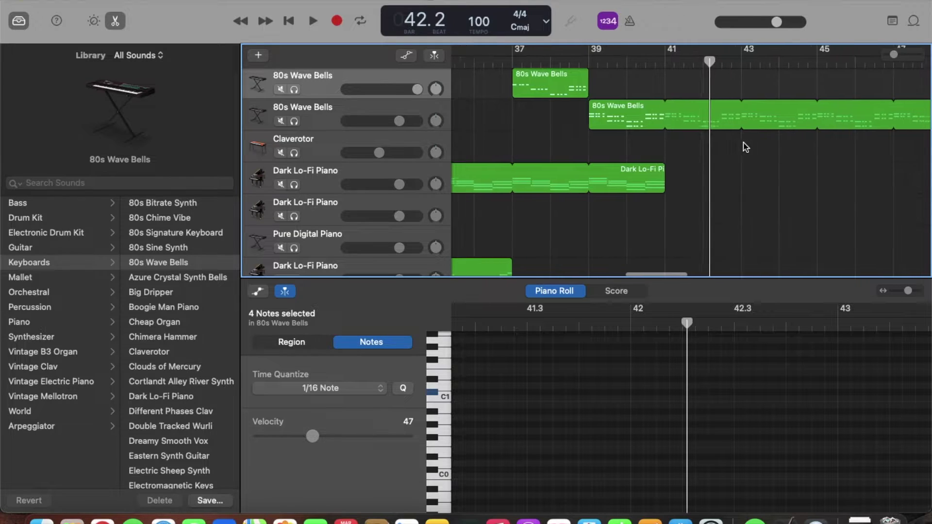
{"action": "scroll", "coordinate": [745, 147], "scroll_direction": "down", "scroll_amount": 6}
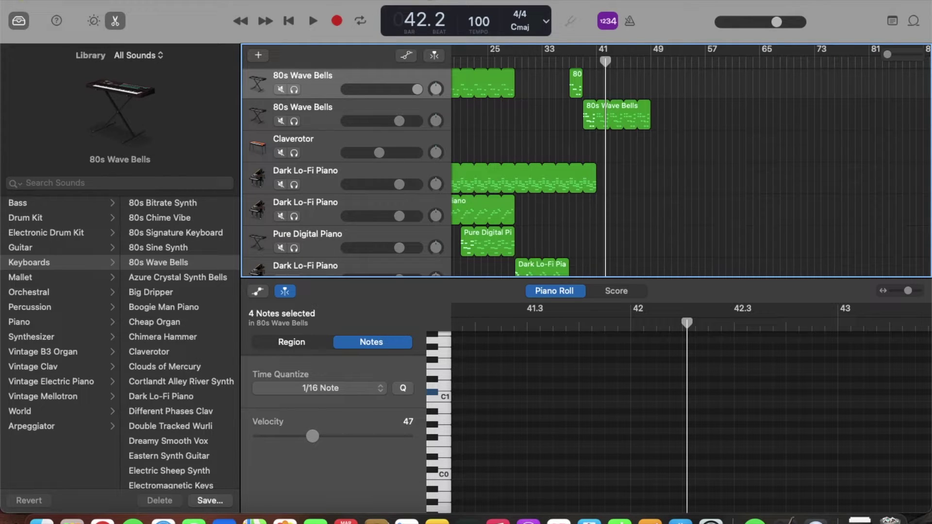
{"action": "left_click_drag", "start_coordinate": [607, 62], "coordinate": [569, 63]}
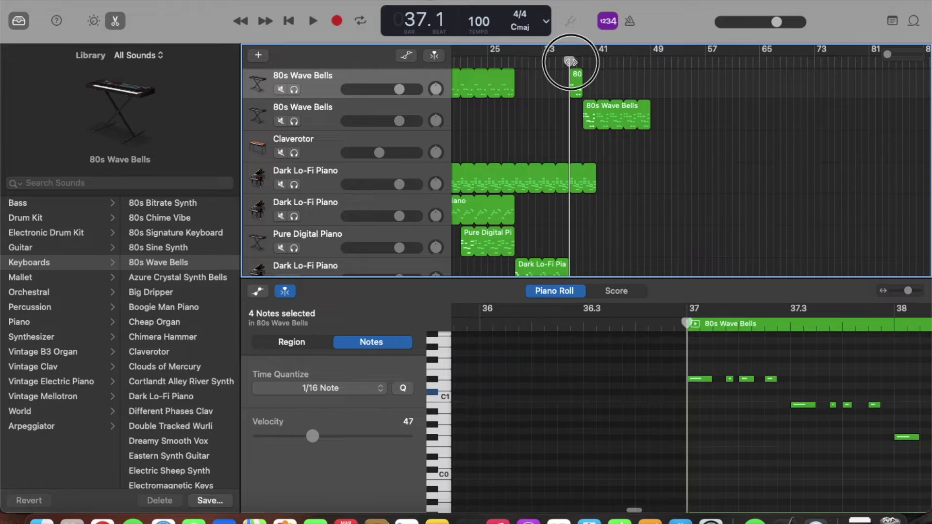
{"action": "key", "text": "space"}
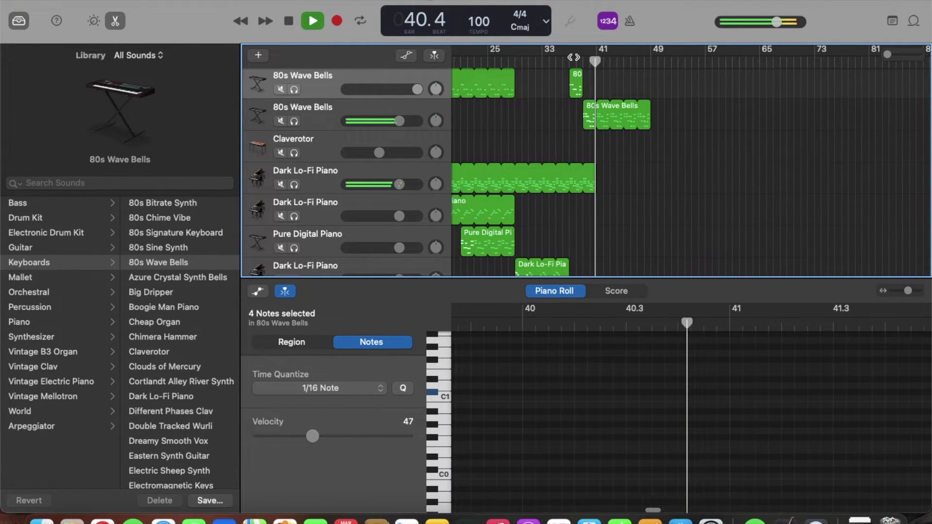
{"action": "key", "text": "space"}
Step: Add a software instrument track below the second 80s Wave Bells track and assign it the 80s Bitrate Synth keyboard sound
{"action": "left_click", "coordinate": [596, 478]}
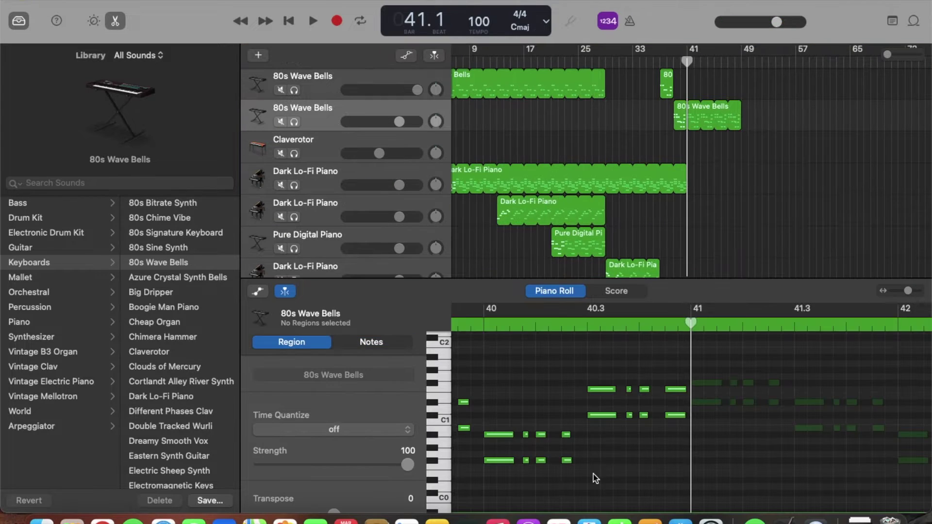
{"action": "left_click", "coordinate": [473, 118]}
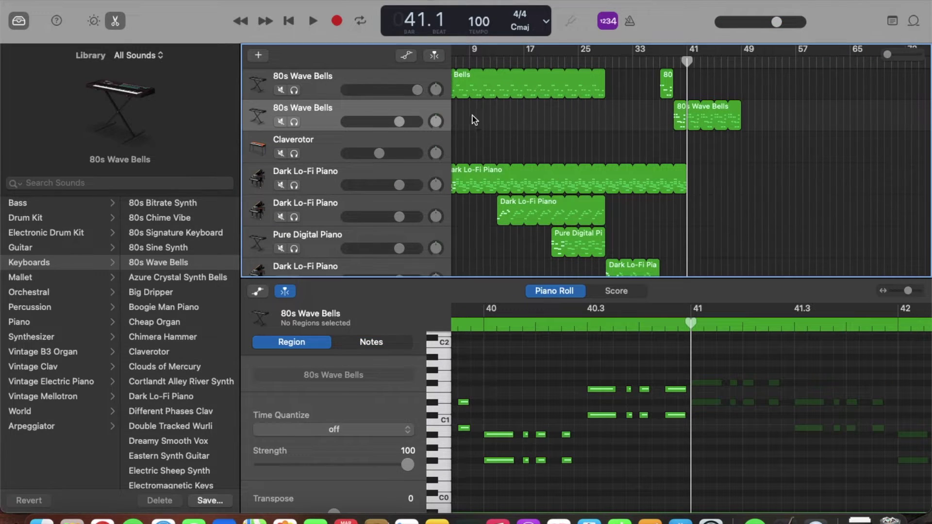
{"action": "left_click", "coordinate": [259, 57]}
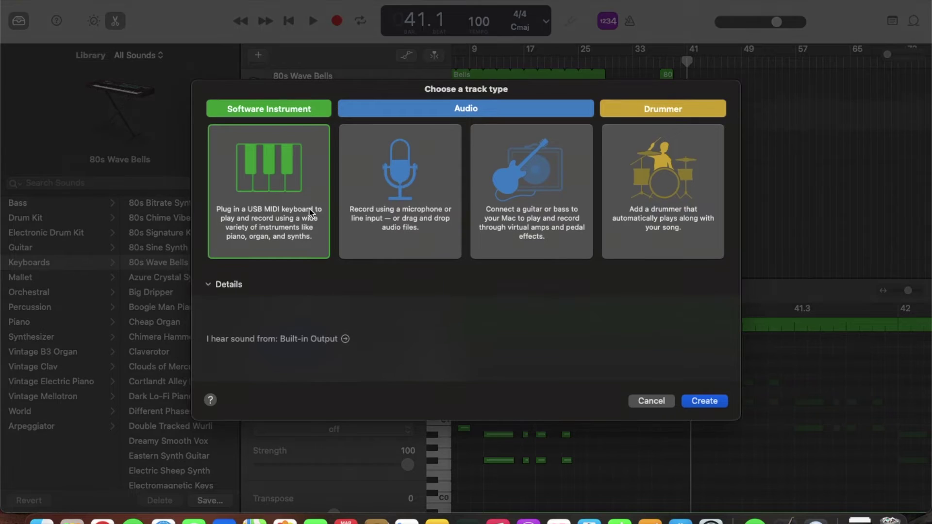
{"action": "double_click", "coordinate": [309, 213]}
{"action": "left_click", "coordinate": [73, 263]}
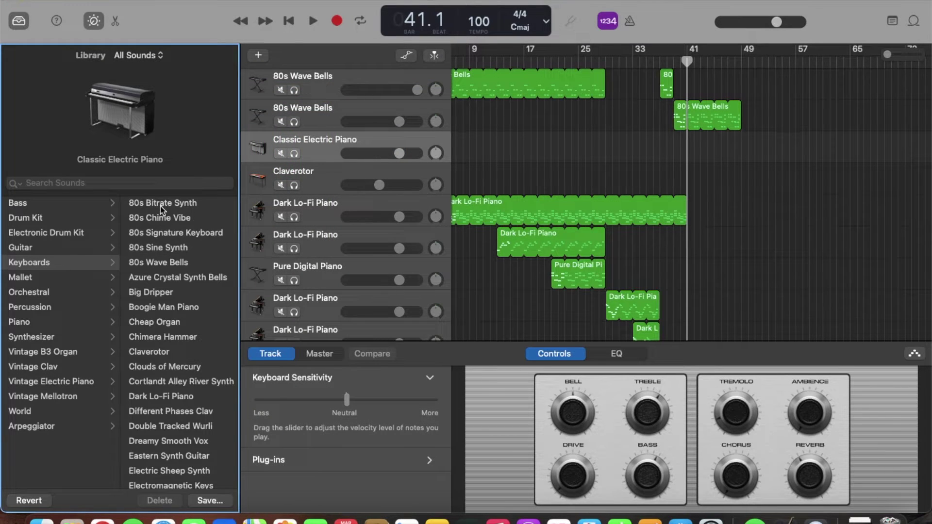
{"action": "left_click", "coordinate": [160, 203]}
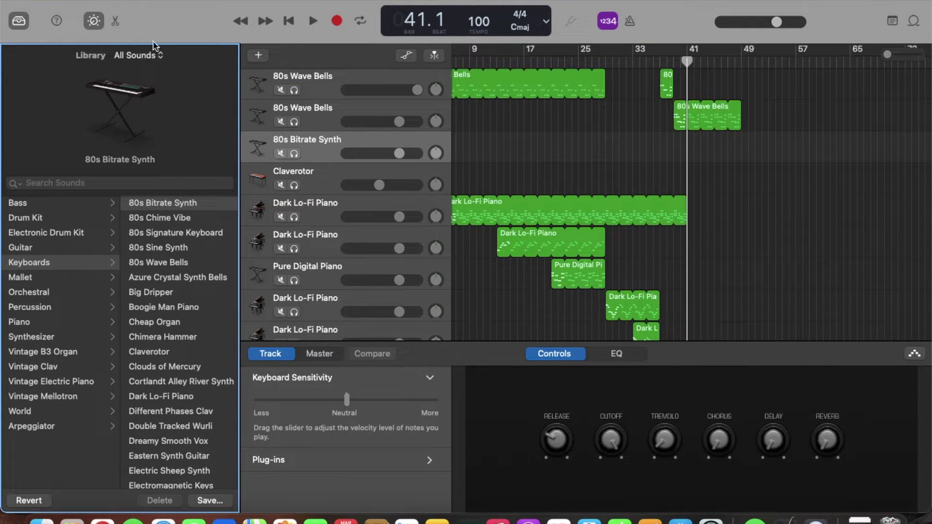
Step: Record a melody of about eight bars from bar 41 on the 80s Bitrate Synth track with the piano roll showing
{"action": "left_click", "coordinate": [109, 23]}
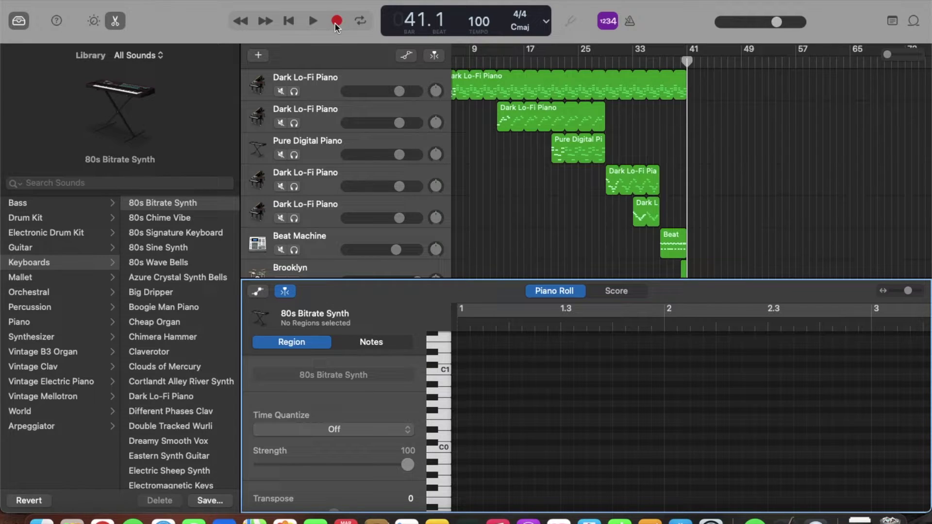
{"action": "scroll", "coordinate": [688, 126], "scroll_direction": "up", "scroll_amount": 5}
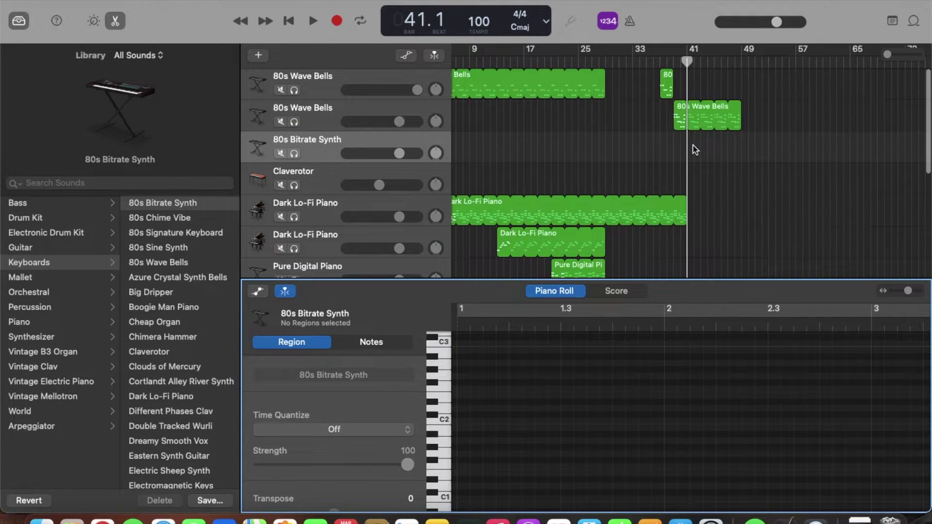
{"action": "scroll", "coordinate": [625, 383], "scroll_direction": "down", "scroll_amount": 5}
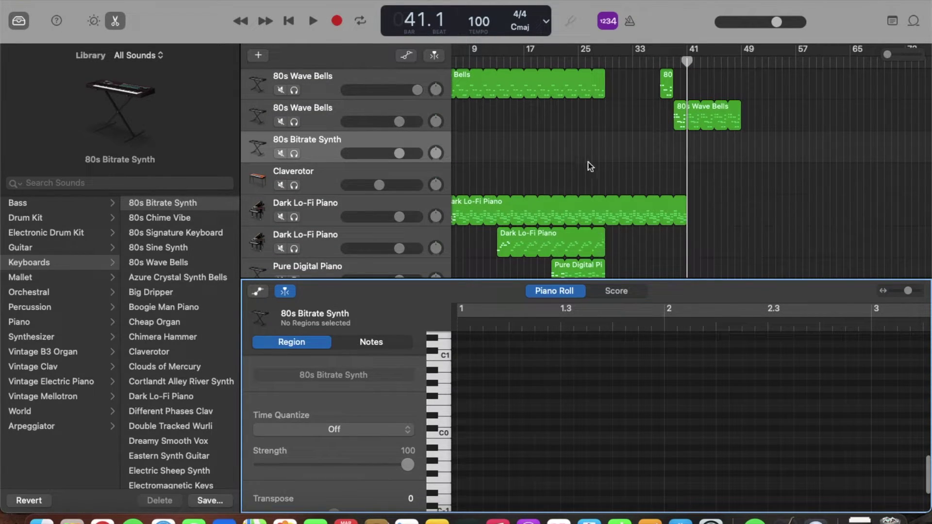
{"action": "left_click", "coordinate": [336, 21]}
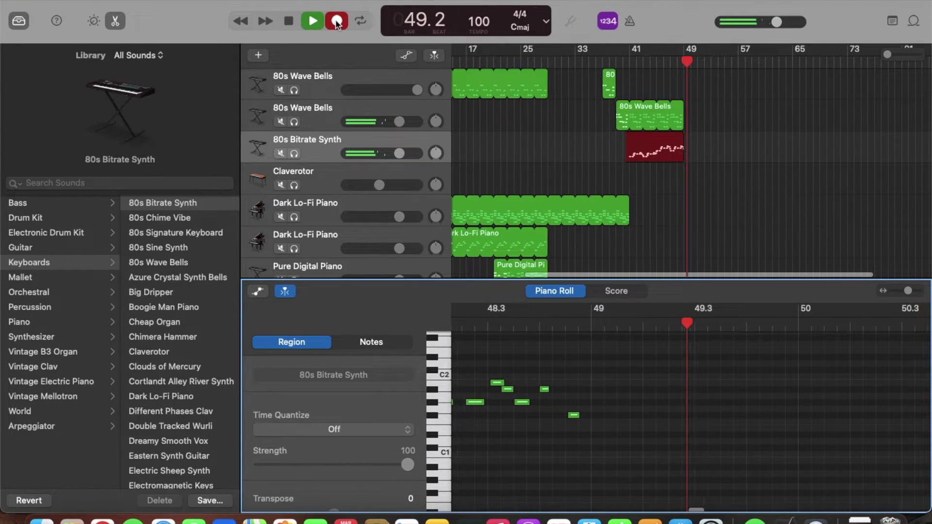
{"action": "key", "text": "space"}
{"action": "left_click_drag", "start_coordinate": [550, 156], "coordinate": [634, 157]}
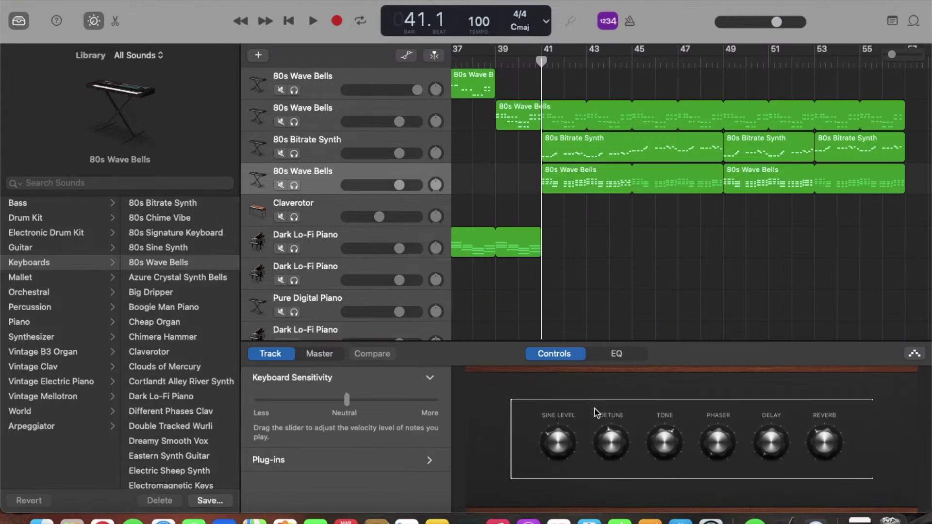
Step: Examine the chord notes of the 80s Wave Bells regions from bar 41 onward in the piano roll
{"action": "left_click", "coordinate": [620, 278]}
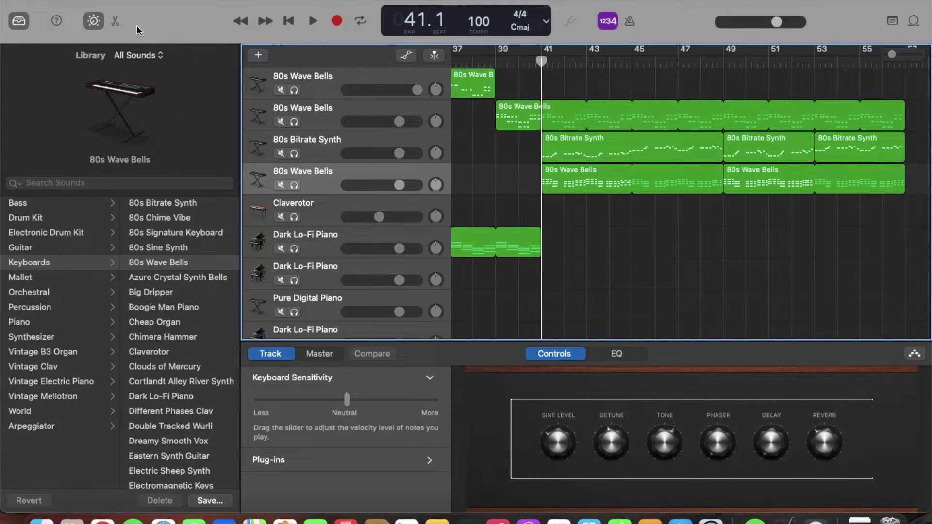
{"action": "key", "text": "b"}
{"action": "left_click", "coordinate": [116, 22]}
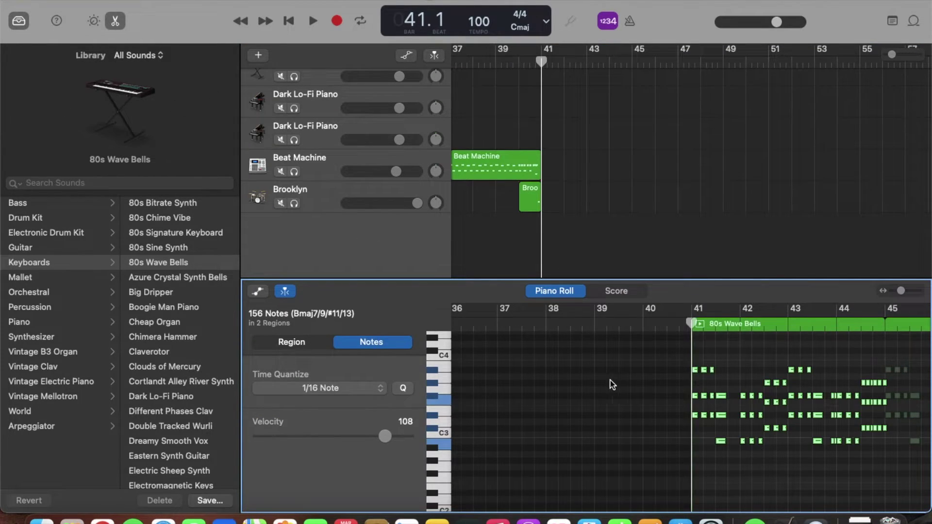
{"action": "scroll", "coordinate": [613, 385], "scroll_direction": "right", "scroll_amount": 10}
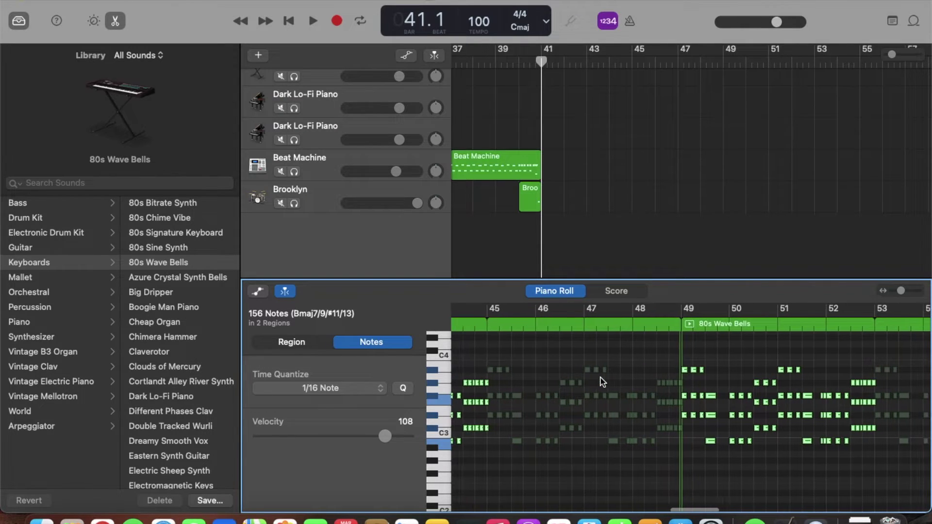
{"action": "scroll", "coordinate": [601, 381], "scroll_direction": "right", "scroll_amount": 2}
{"action": "scroll", "coordinate": [622, 248], "scroll_direction": "up", "scroll_amount": 5}
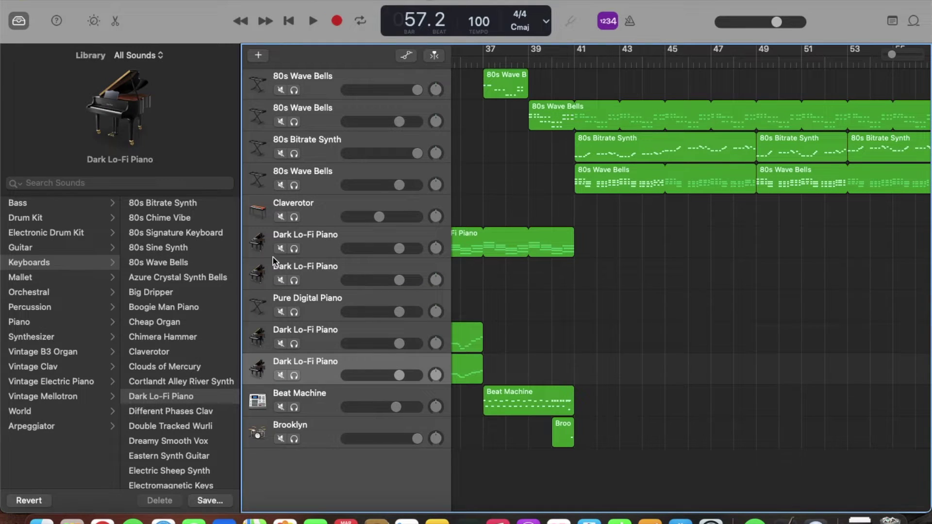
Step: Add a software instrument track above Beat Machine and assign it the After Party electronic drum kit
{"action": "left_click", "coordinate": [255, 54]}
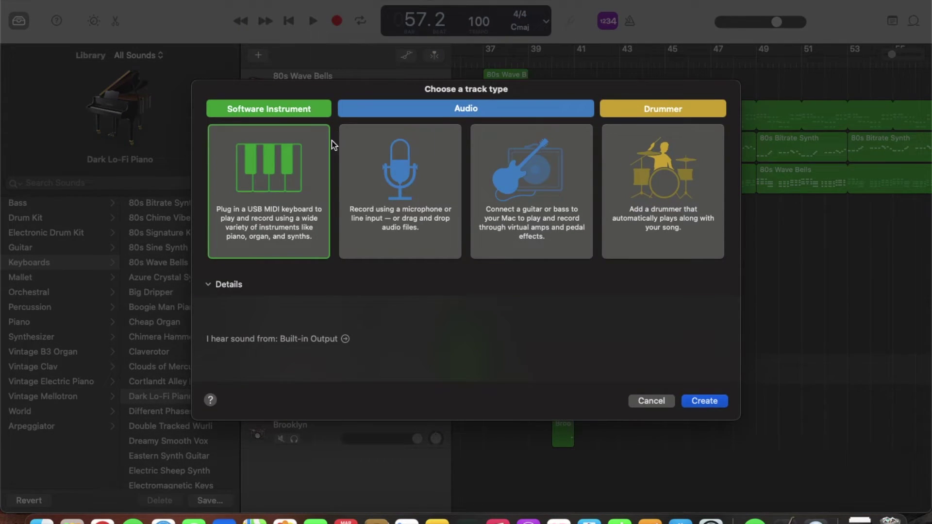
{"action": "key", "text": "Return"}
{"action": "left_click", "coordinate": [70, 233]}
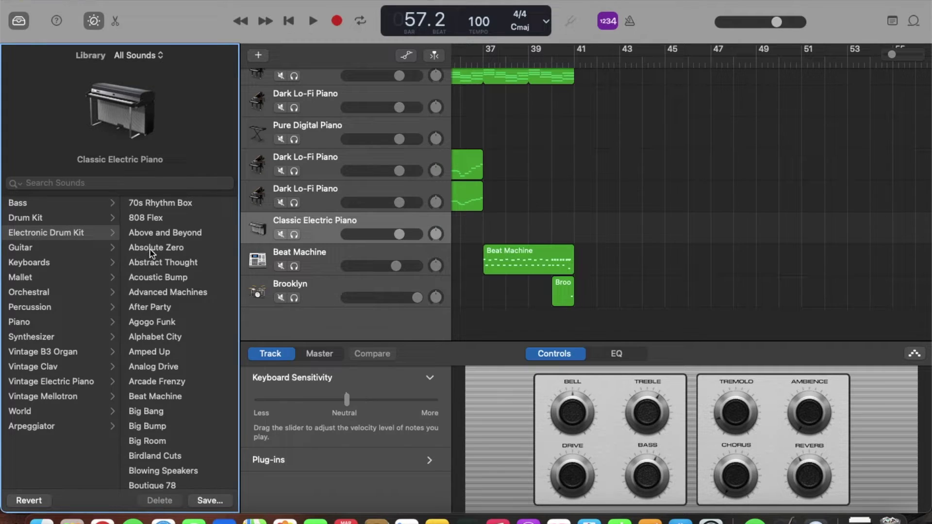
{"action": "left_click", "coordinate": [162, 307]}
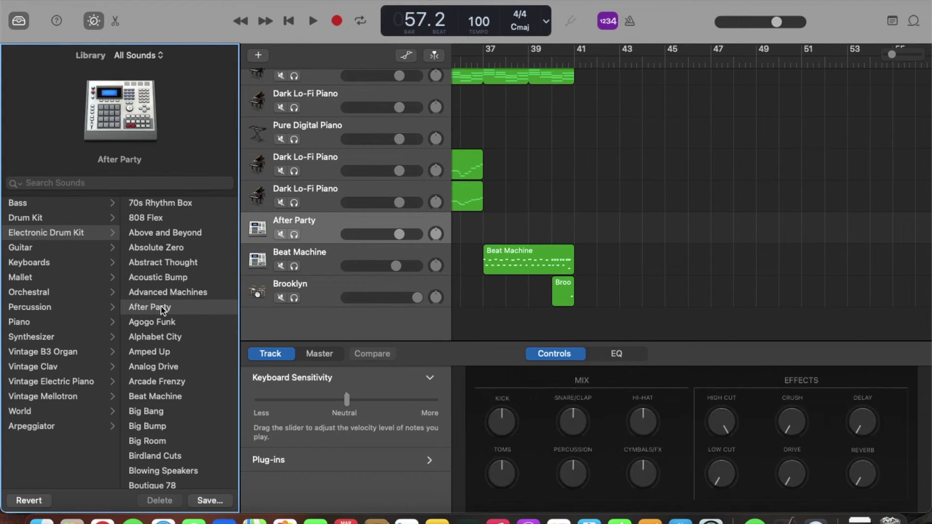
Step: Record a drum pattern of about eight bars from bar 41 on the After Party track with the piano roll showing
{"action": "left_click", "coordinate": [116, 20]}
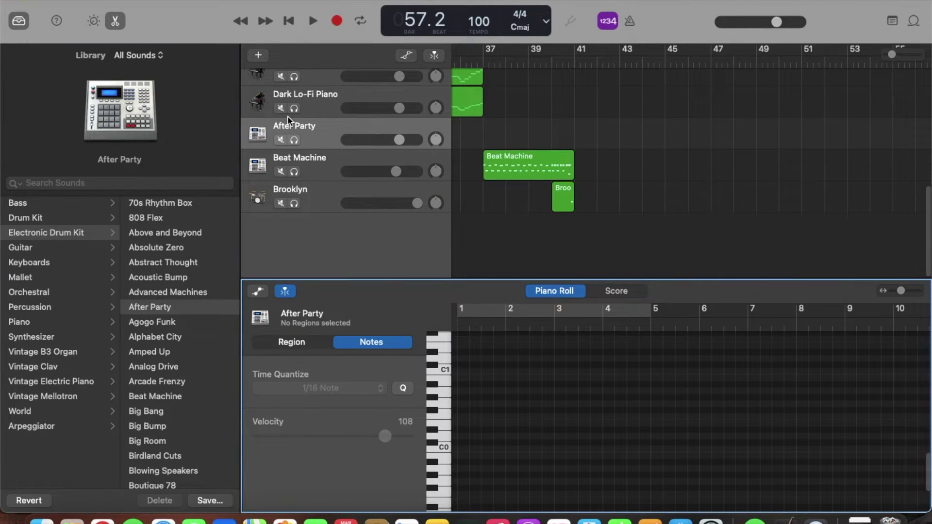
{"action": "scroll", "coordinate": [551, 234], "scroll_direction": "up", "scroll_amount": 5}
{"action": "left_click", "coordinate": [552, 234]}
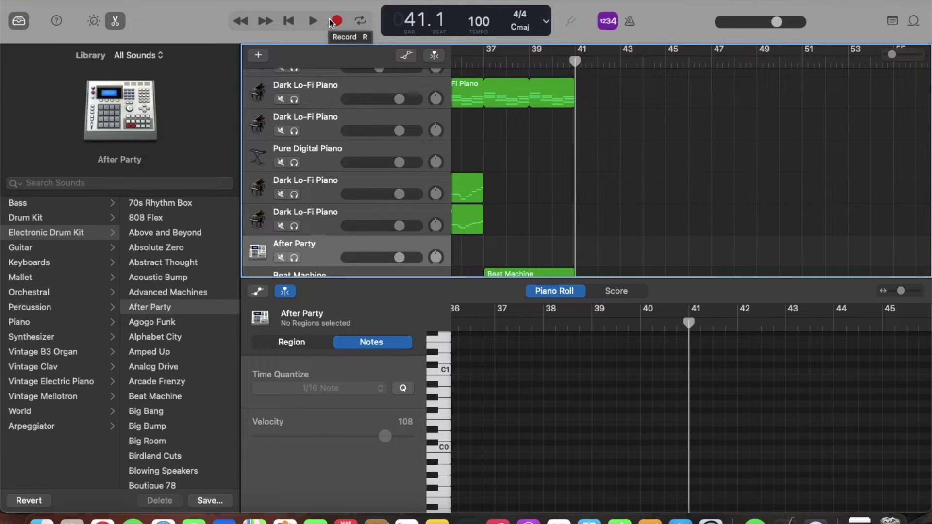
{"action": "left_click", "coordinate": [332, 21]}
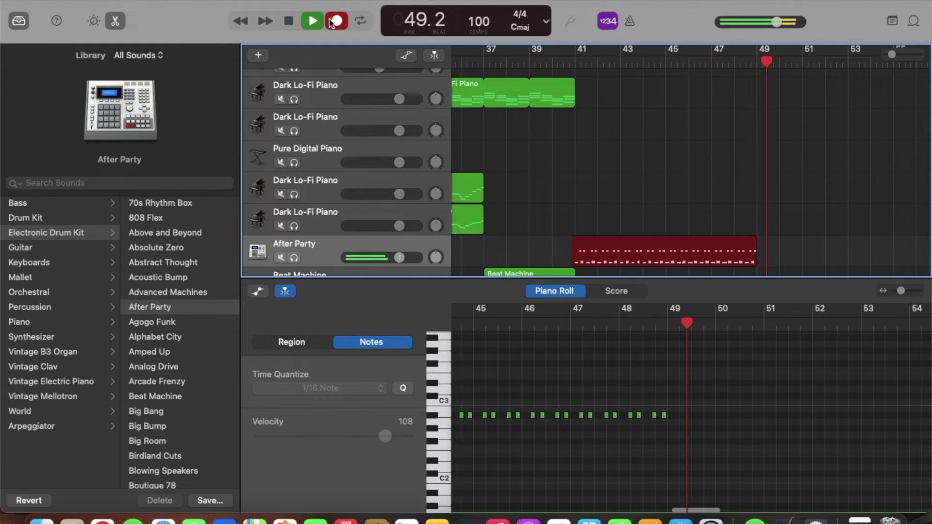
{"action": "left_click", "coordinate": [330, 23]}
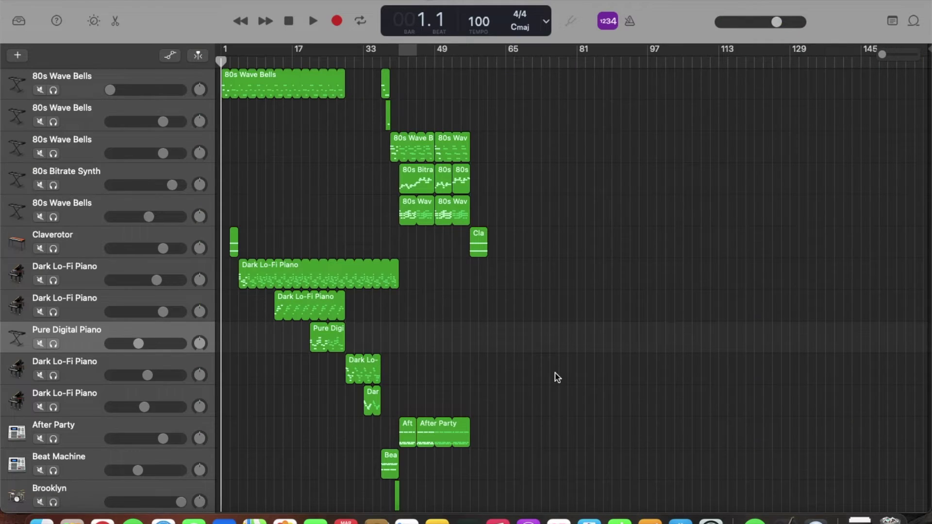
Step: Show the sound controls of the first 80s Wave Bells track and of the 80s Bitrate Synth track
{"action": "left_click", "coordinate": [85, 85]}
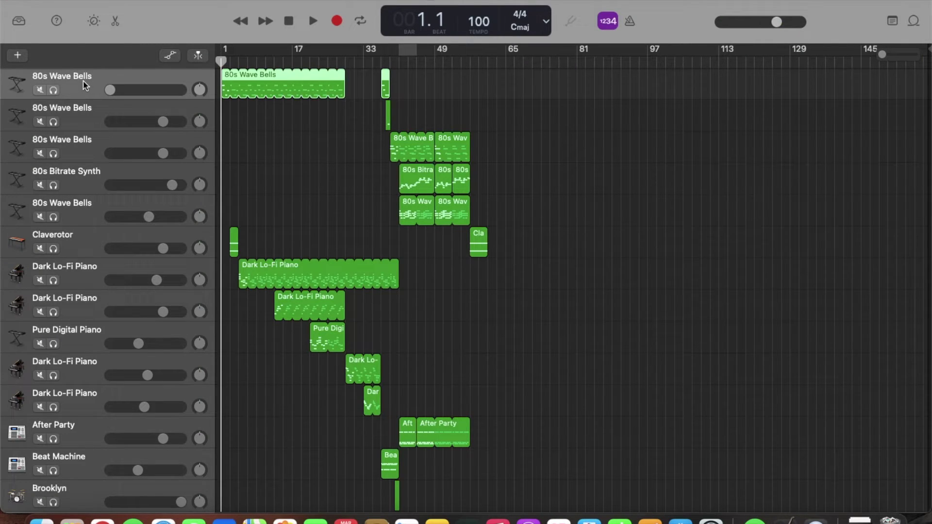
{"action": "left_click", "coordinate": [95, 20]}
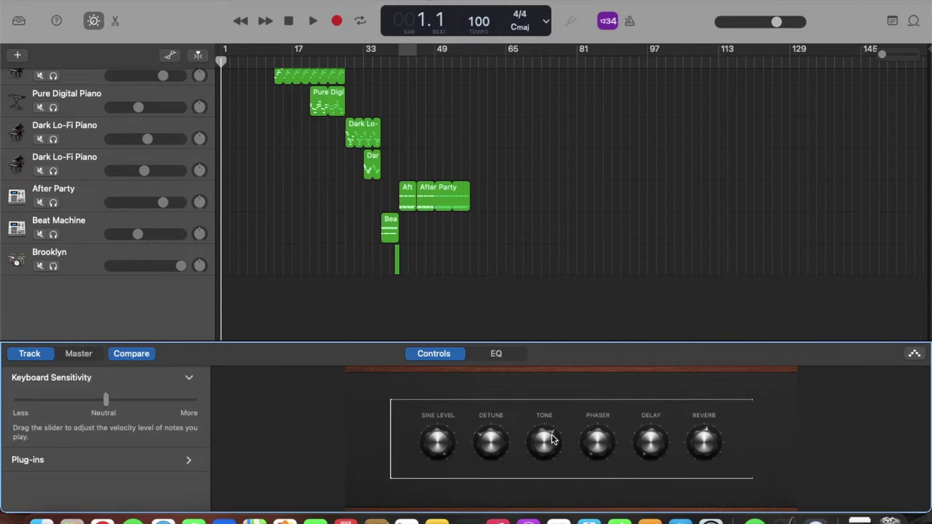
{"action": "scroll", "coordinate": [398, 277], "scroll_direction": "up", "scroll_amount": 8}
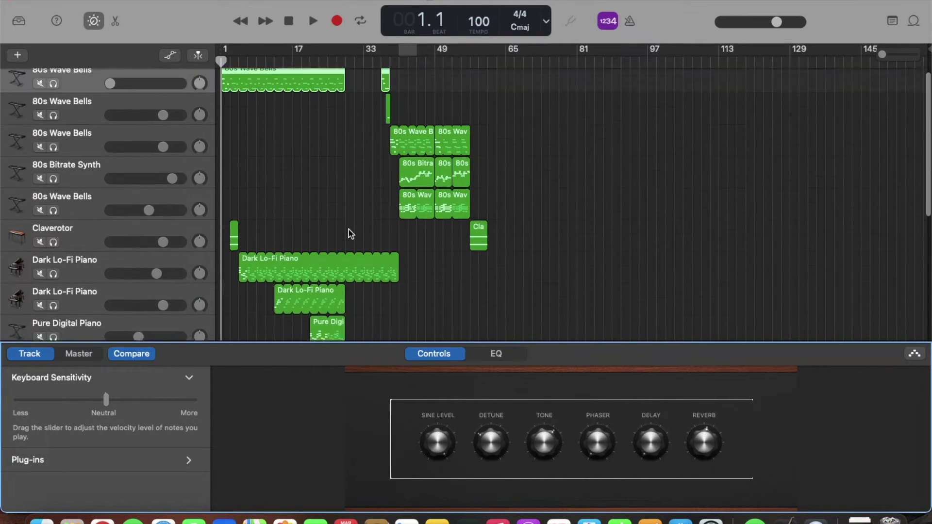
{"action": "left_click", "coordinate": [105, 176]}
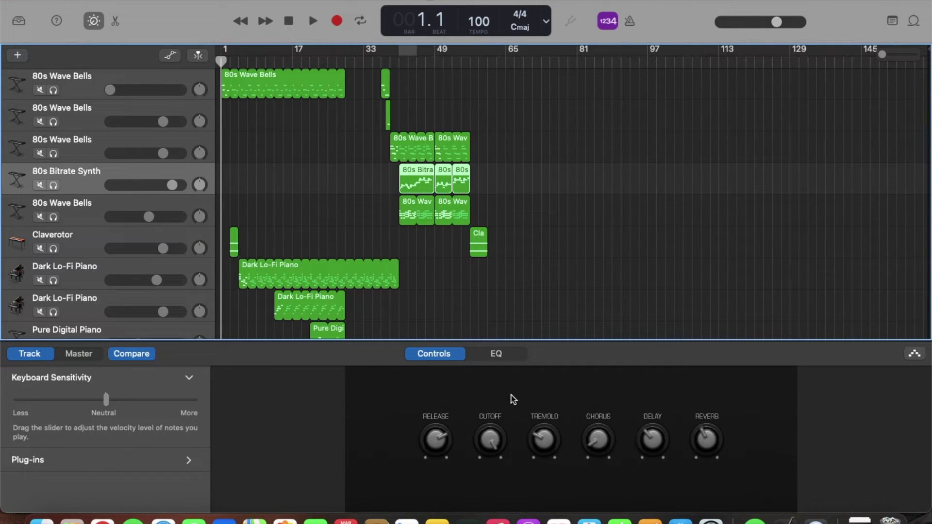
Step: Show the sound controls of the first and second Dark Lo-Fi Piano tracks, and hide the sound controls
{"action": "scroll", "coordinate": [335, 284], "scroll_direction": "down", "scroll_amount": 4}
{"action": "left_click", "coordinate": [99, 176]}
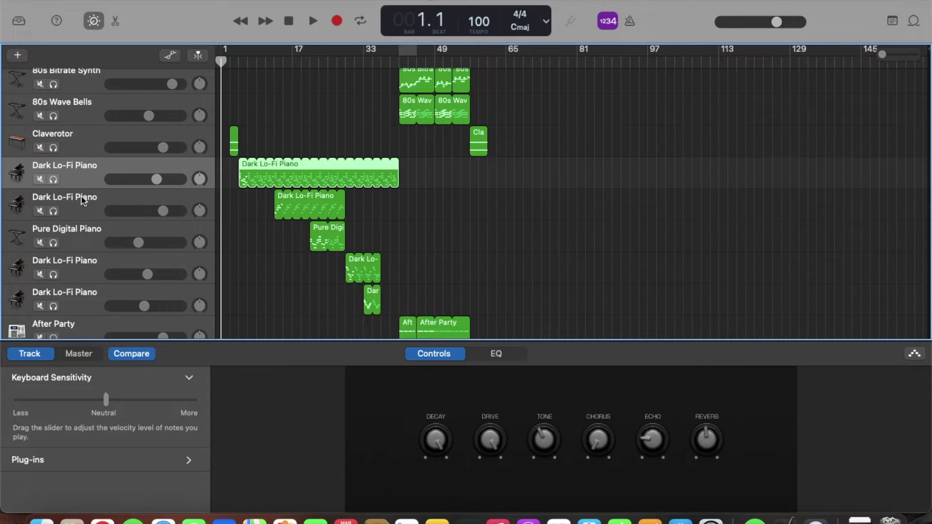
{"action": "left_click", "coordinate": [111, 215]}
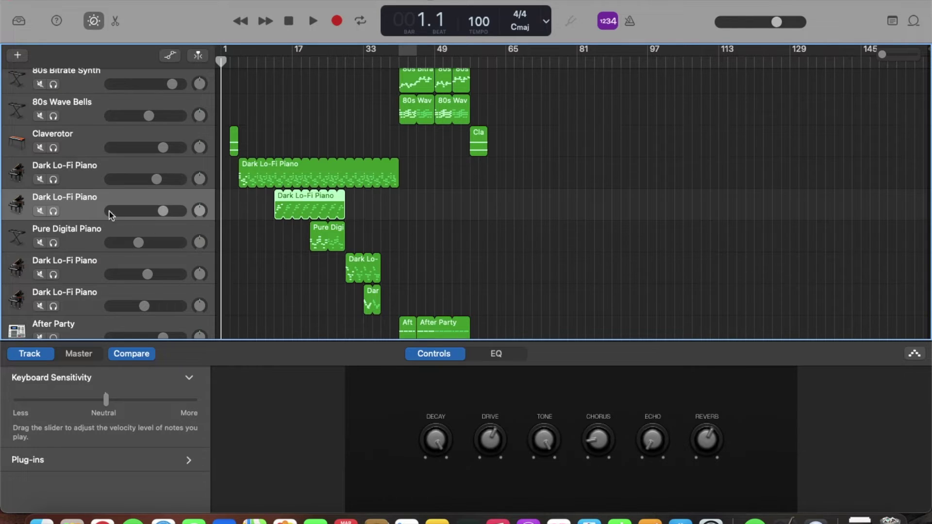
{"action": "left_click", "coordinate": [100, 18]}
Step: Deselect the Dark Lo-Fi Piano region and play the full arrangement from bar 1
{"action": "scroll", "coordinate": [416, 327], "scroll_direction": "down", "scroll_amount": 3}
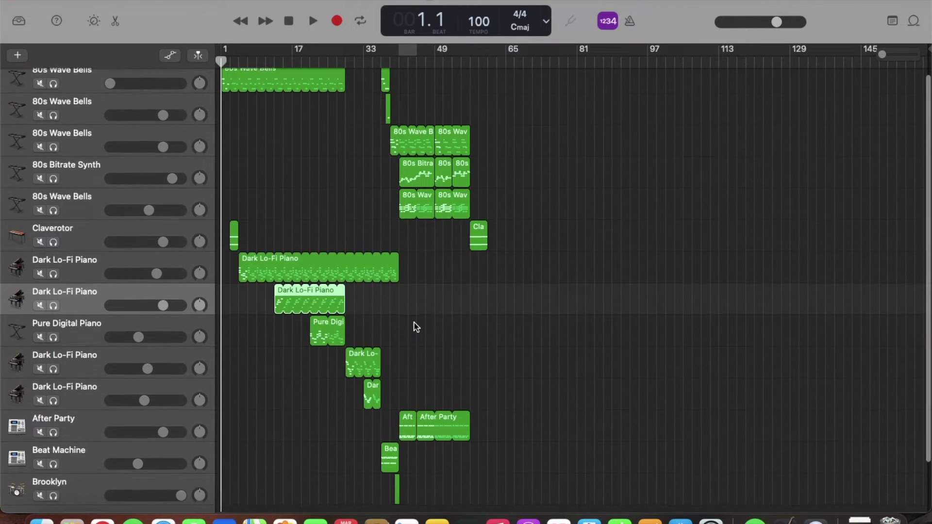
{"action": "left_click", "coordinate": [437, 323]}
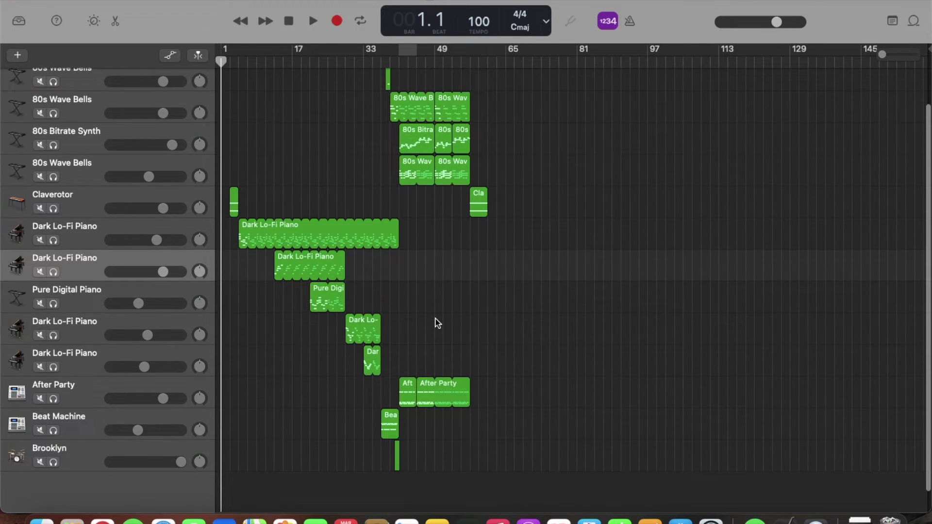
{"action": "scroll", "coordinate": [442, 319], "scroll_direction": "up", "scroll_amount": 3}
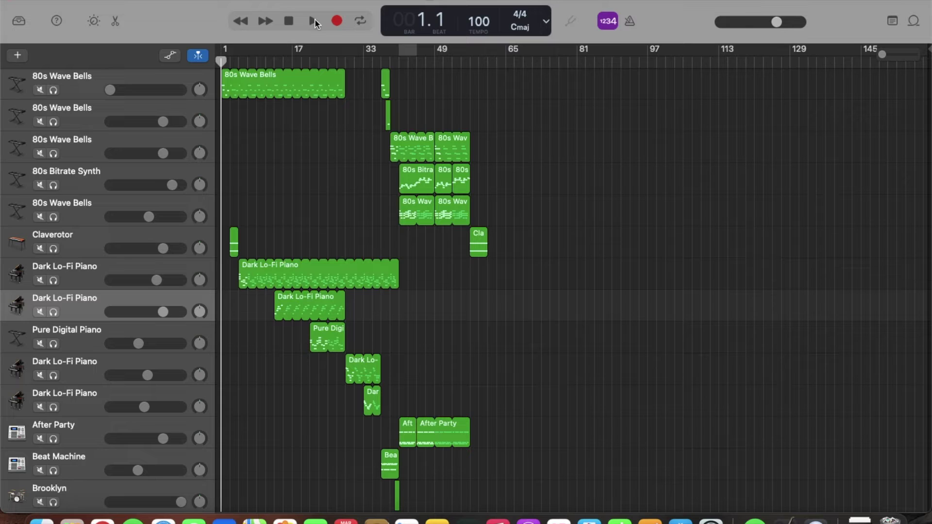
{"action": "left_click", "coordinate": [313, 21]}
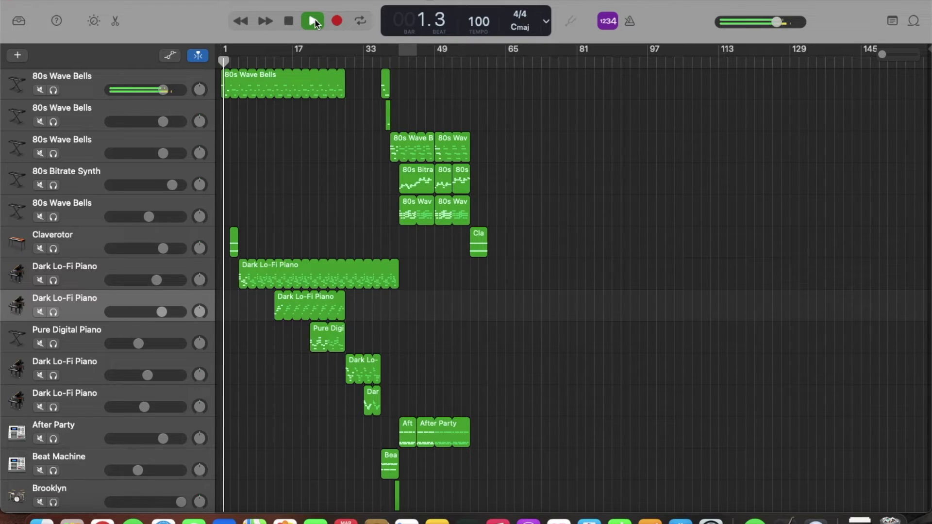